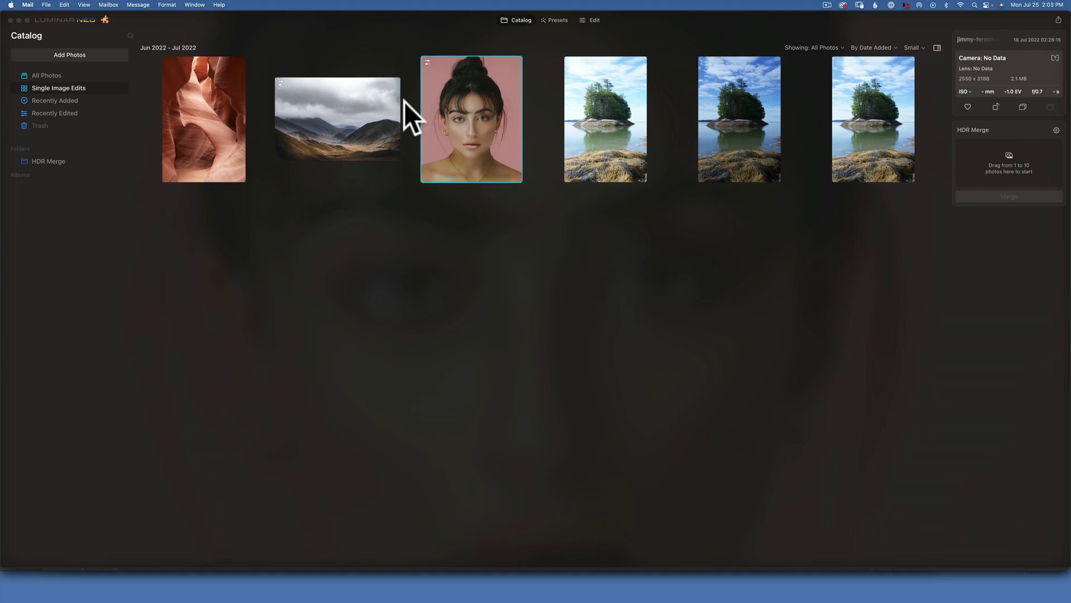
Step: Bring Luminar Neo forward and select the first island photo in the catalog
left_click(622, 114)
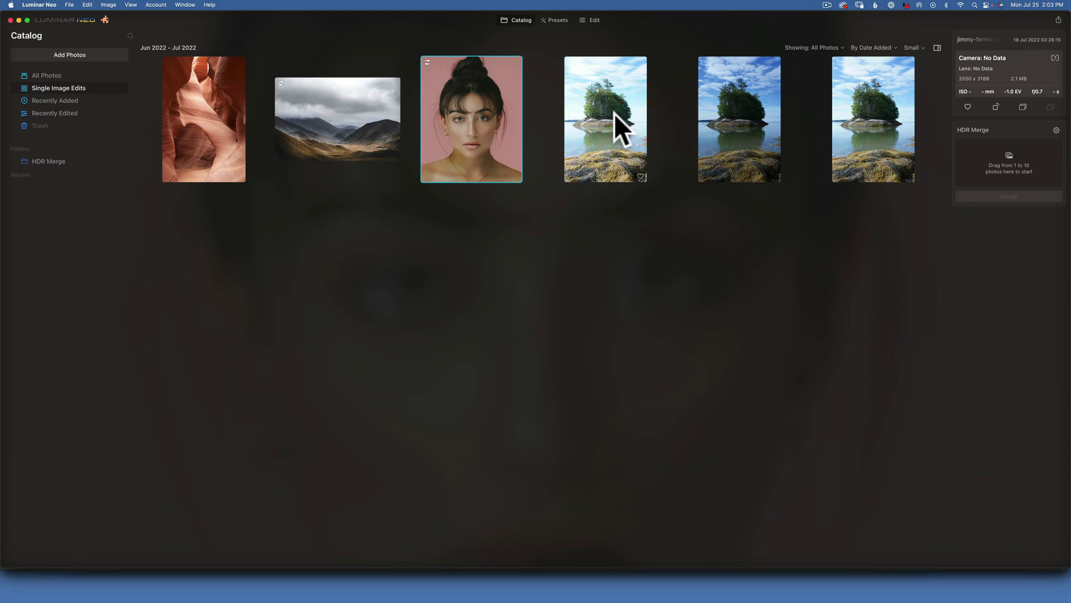
left_click(614, 113)
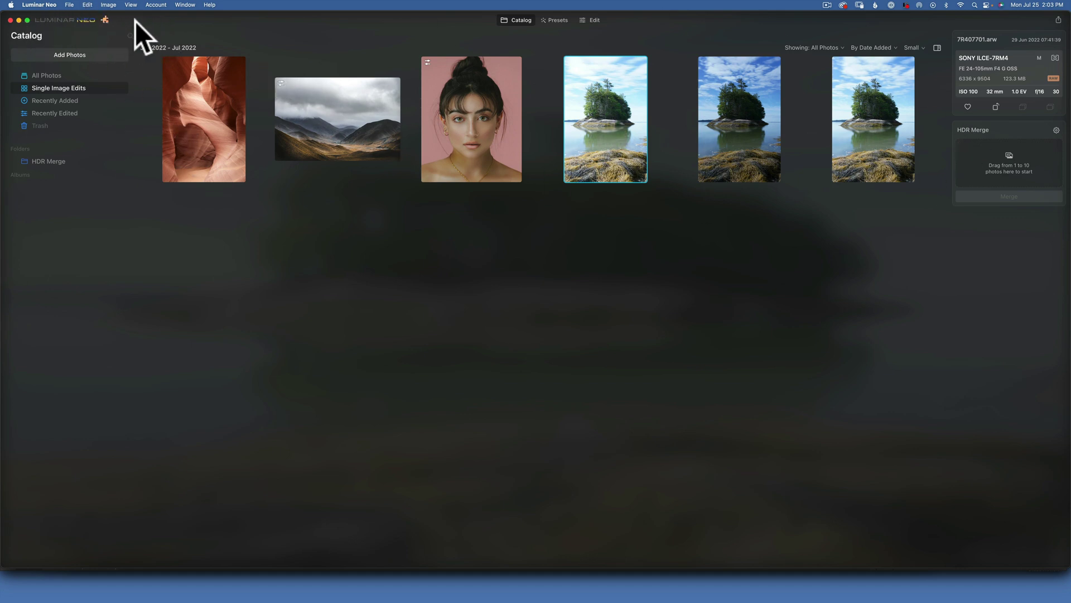
left_click(106, 20)
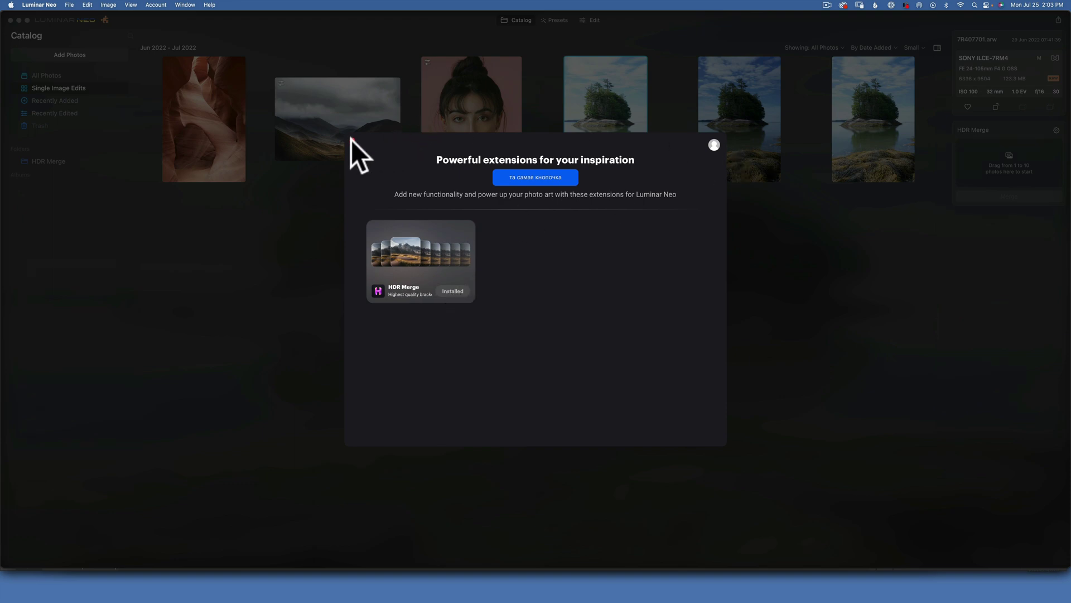
left_click(351, 139)
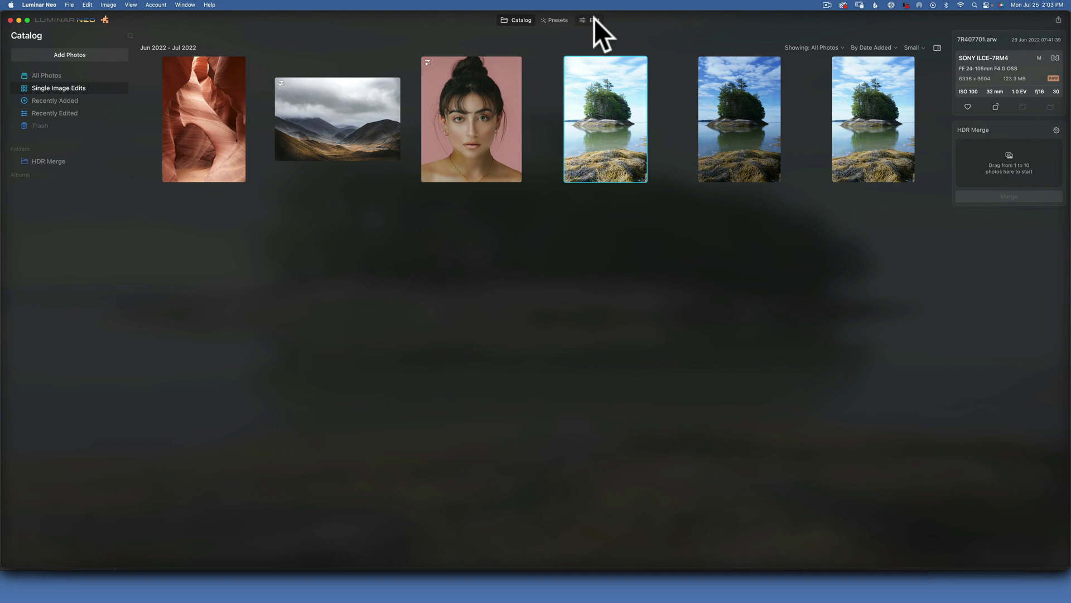
left_click(594, 19)
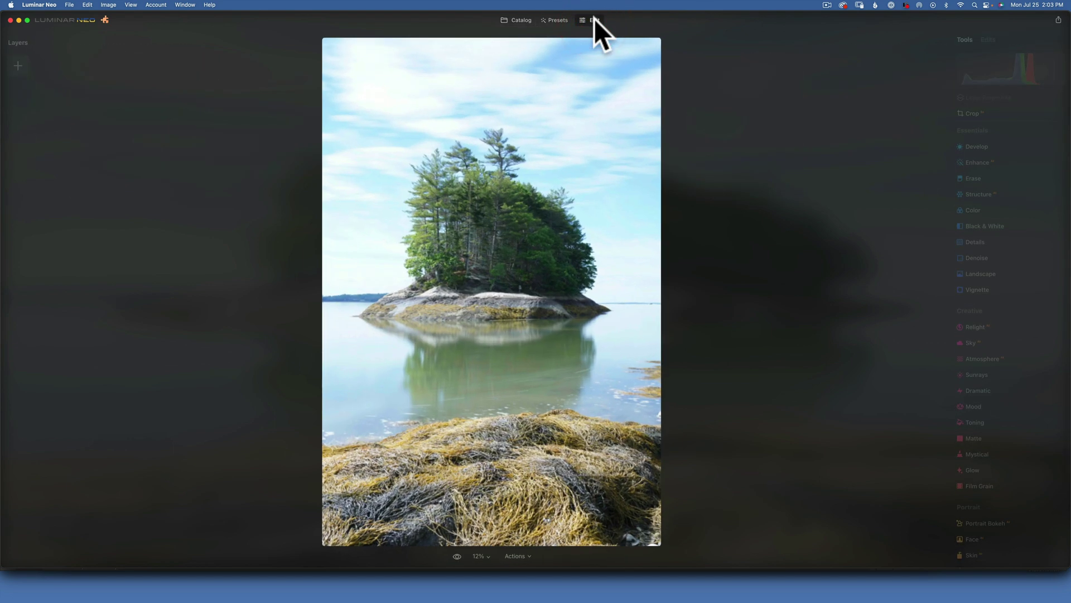
scroll(993, 260, "down", 3)
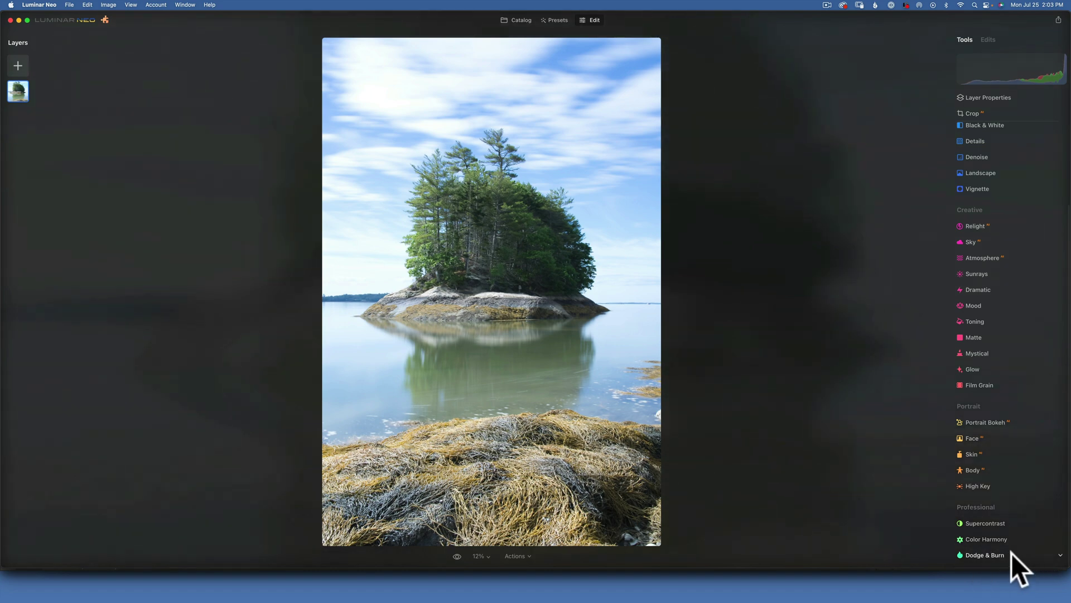
left_click(518, 18)
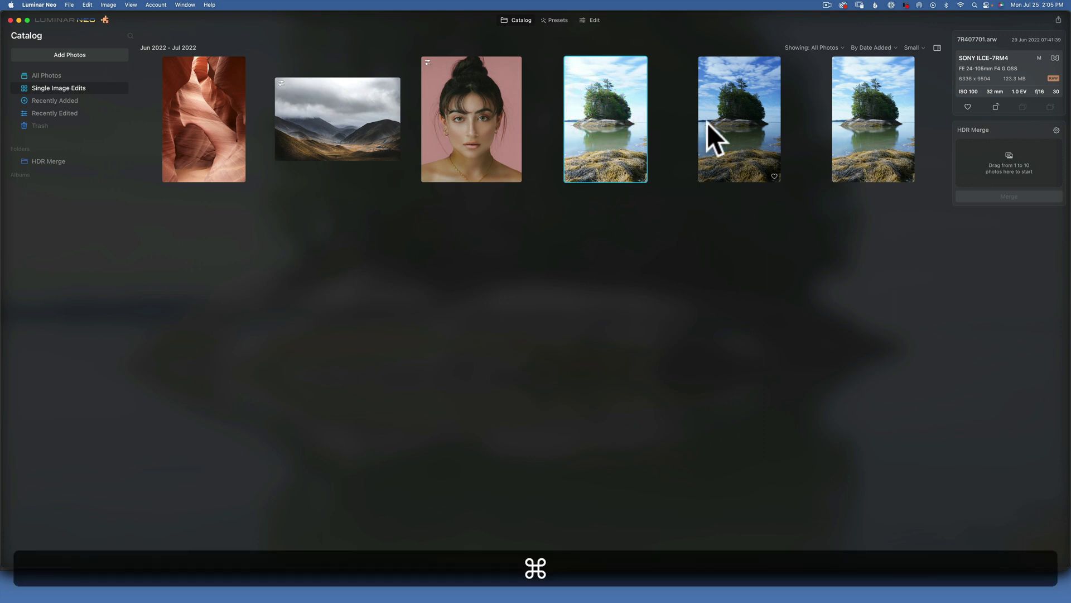
Step: Add the fifth and sixth island photos and load all three brackets into HDR Merge
left_click(771, 125, "super")
left_click(861, 128, "super")
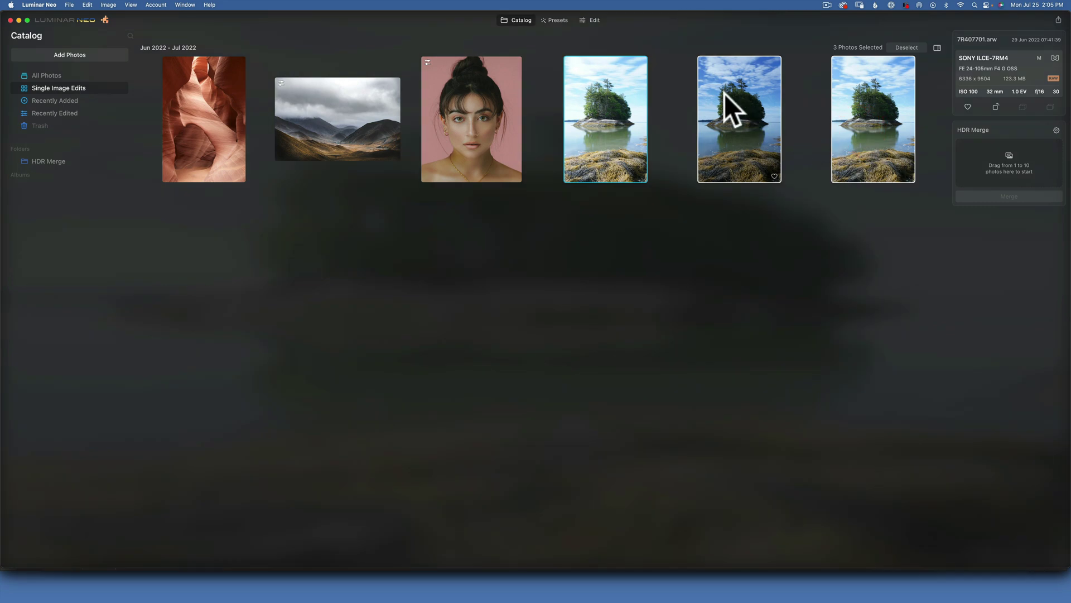
left_click_drag(741, 99, 1000, 160)
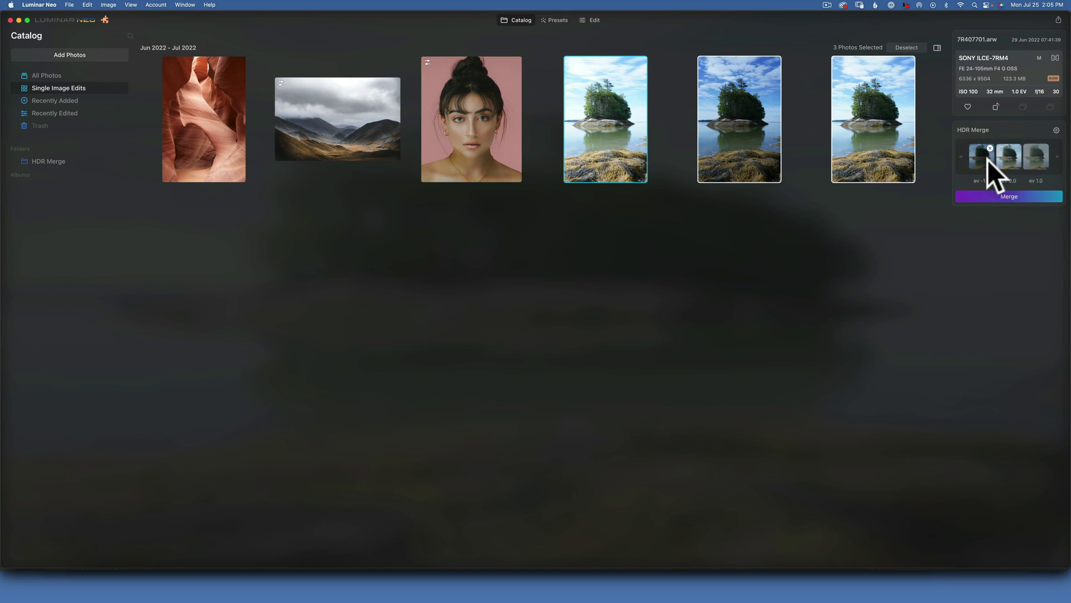
left_click(1057, 131)
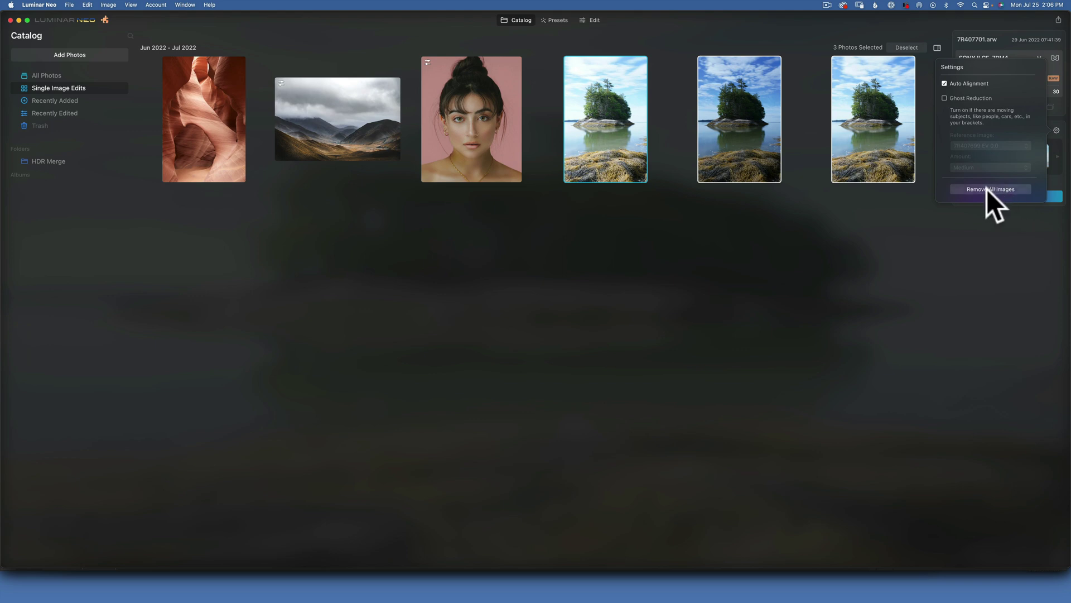
left_click(1057, 132)
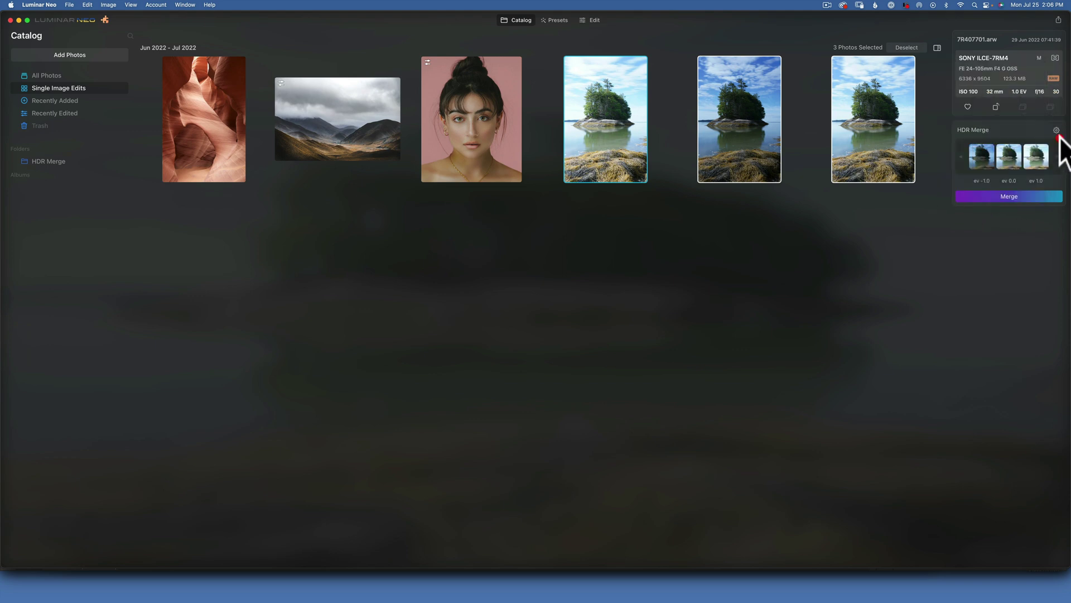
Step: Merge the three island brackets into one 6330 x 9494 HDR image
left_click(1013, 196)
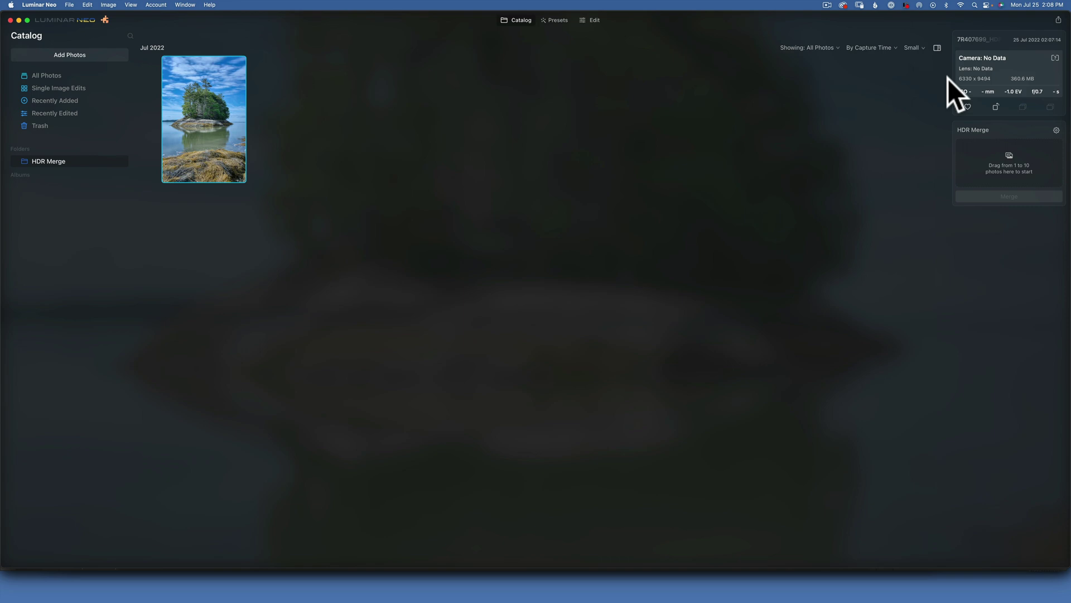
Step: Open the merged island photo in Edit with the Develop adjustments expanded
double_click(219, 111)
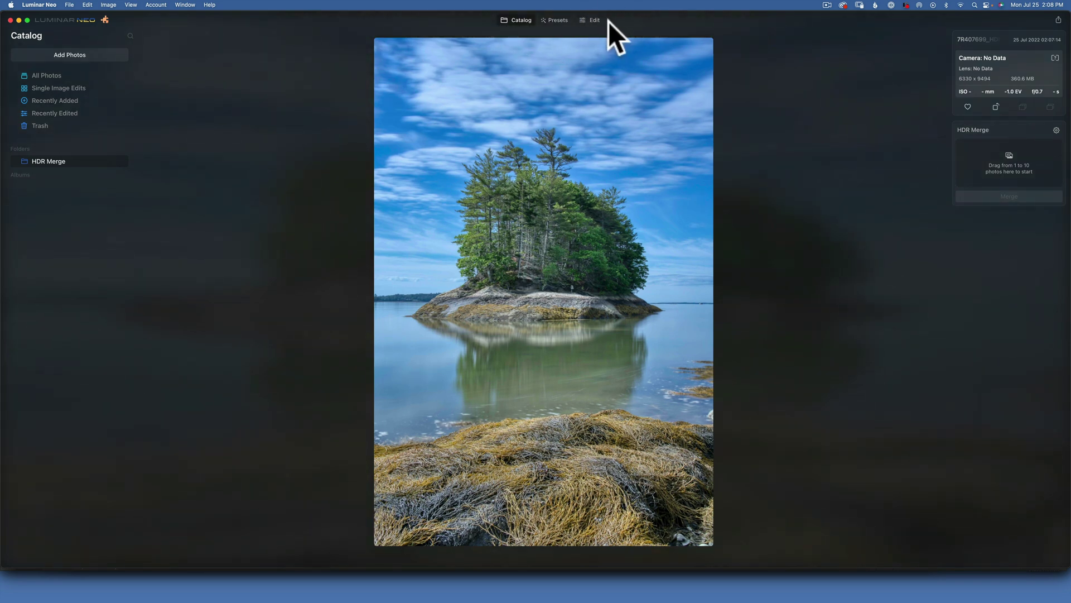
left_click(594, 20)
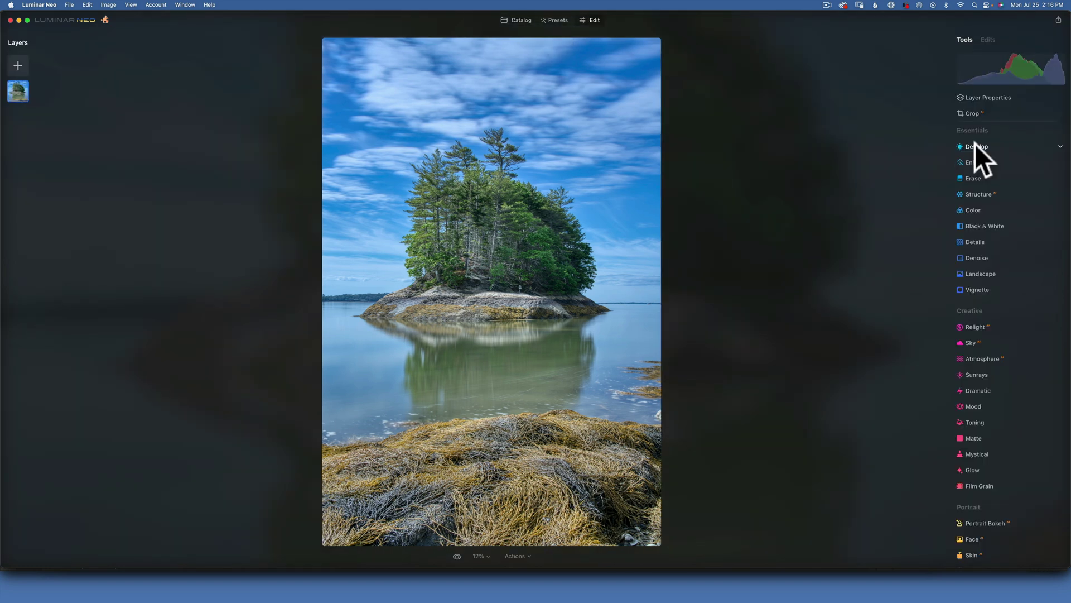
left_click(976, 146)
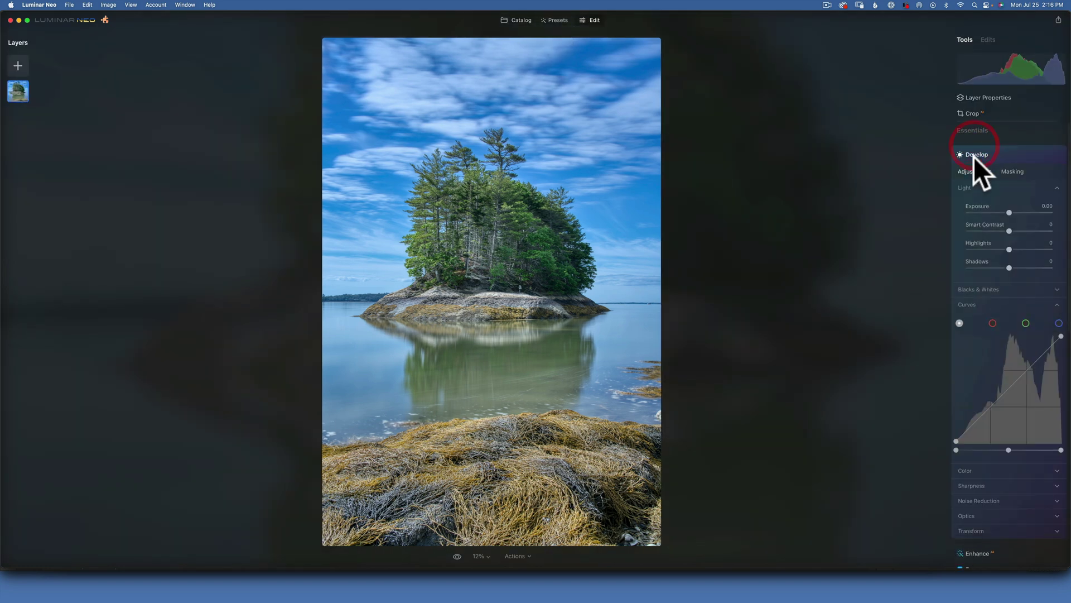
Step: Set Exposure -1.14, Smart Contrast 20, Highlights -22 and Shadows 76
left_click(1008, 211)
left_click_drag(1008, 210, 999, 210)
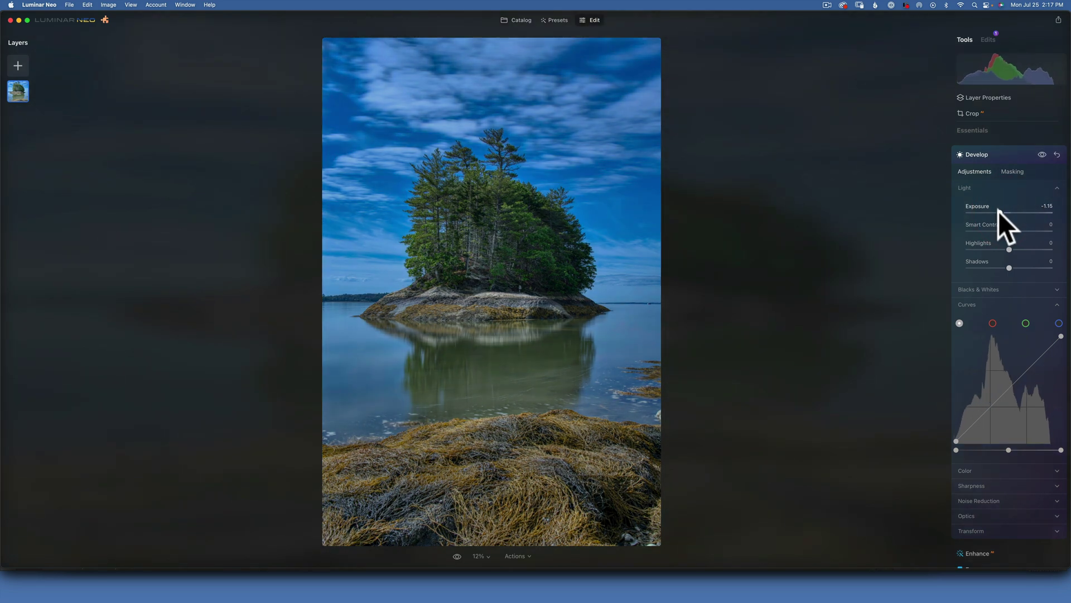
left_click_drag(999, 211, 998, 209)
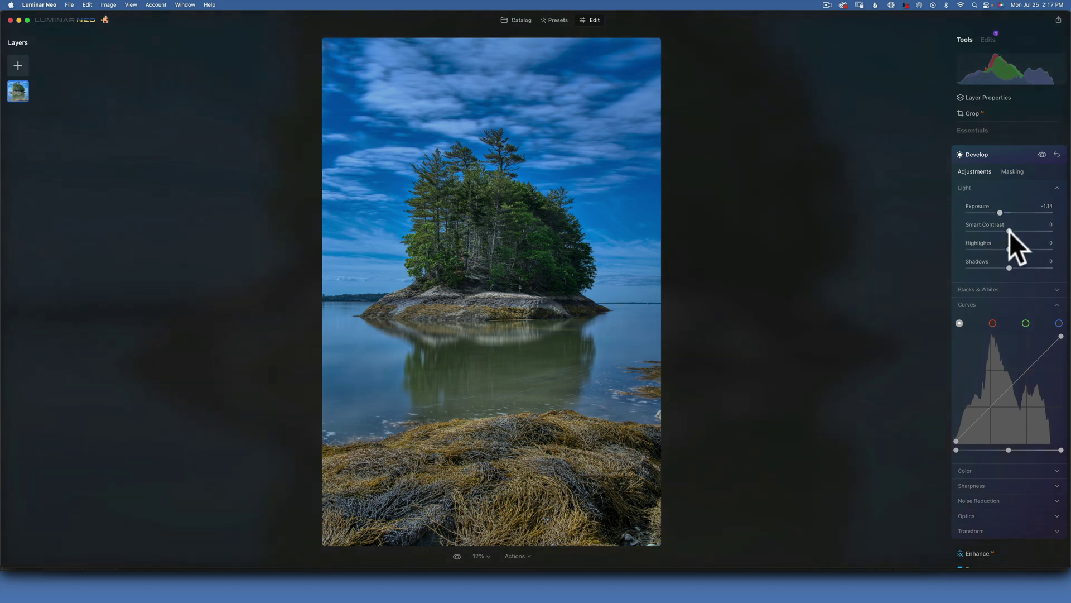
left_click_drag(1010, 230, 1019, 229)
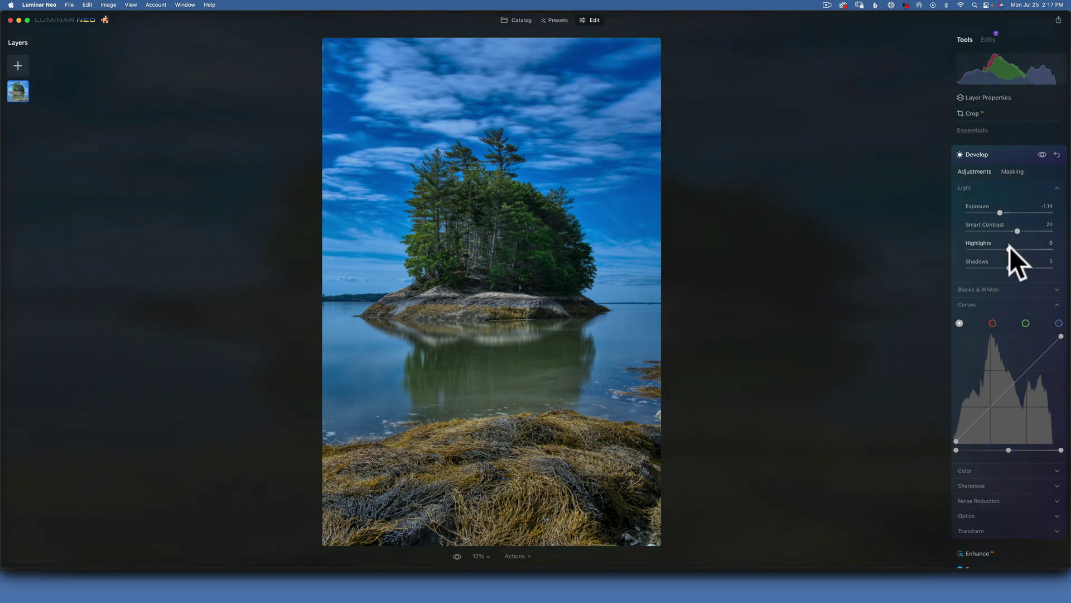
left_click_drag(1010, 246, 1039, 267)
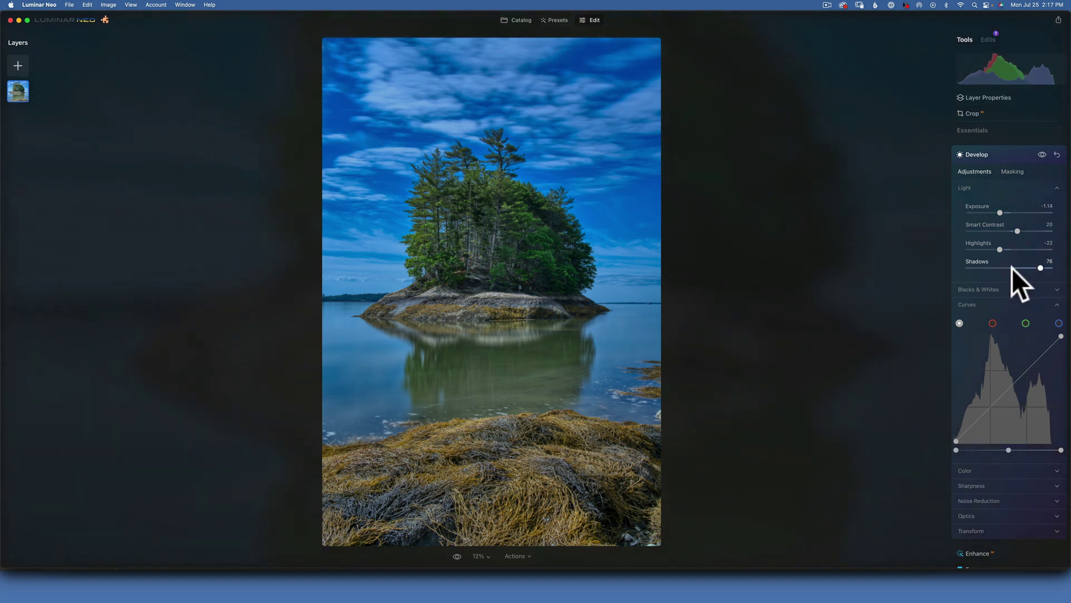
scroll(1008, 259, "down", 1)
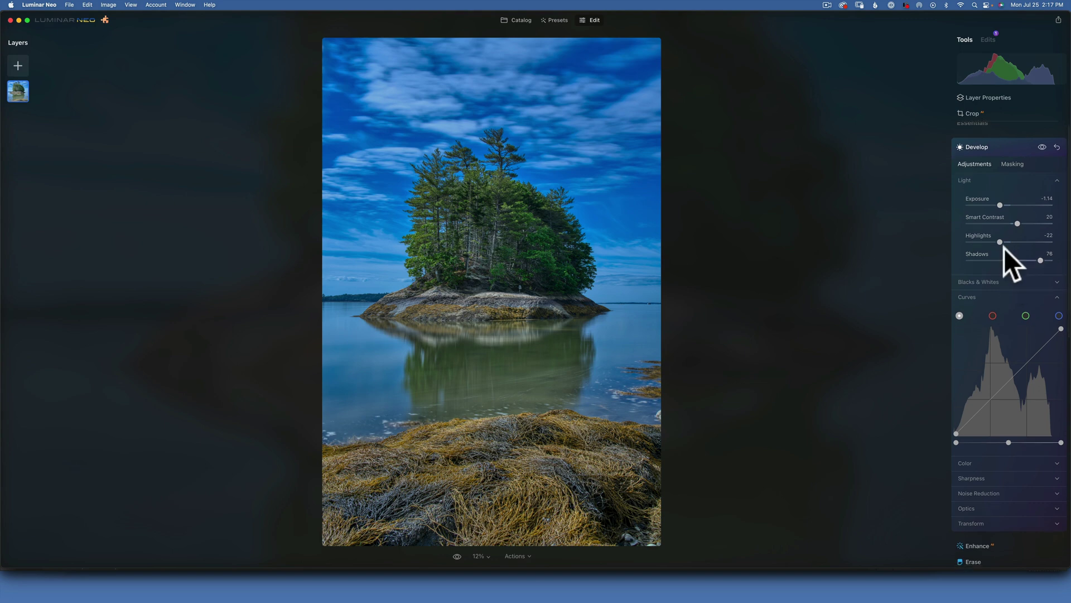
Step: Set the Enhance tool's Accent to 14, leaving Sky Enhancer at 0
left_click(976, 145)
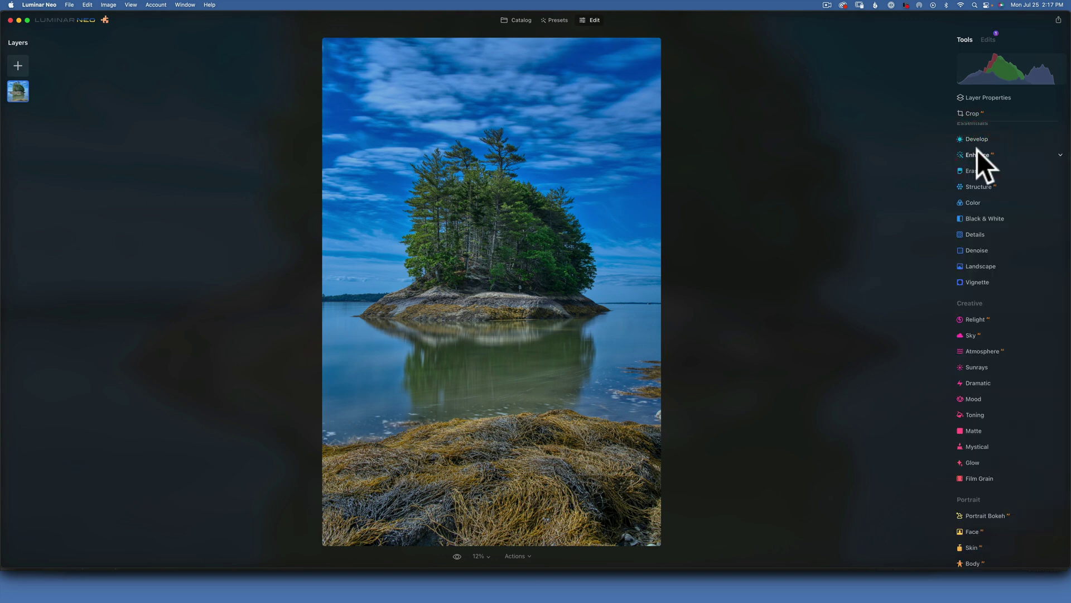
left_click(980, 155)
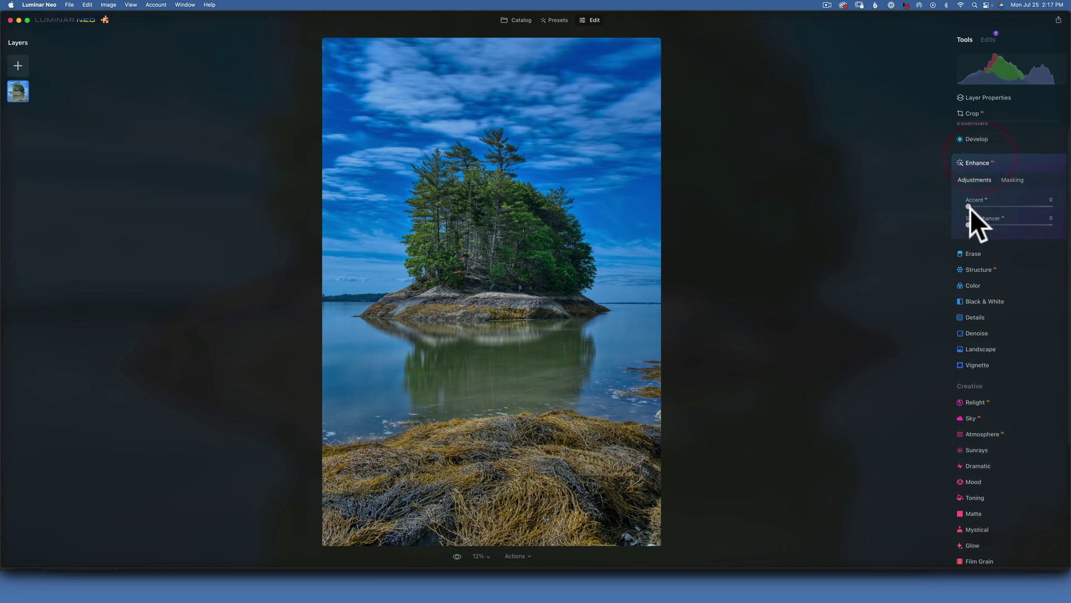
left_click_drag(969, 206, 979, 206)
left_click(981, 205)
left_click(977, 161)
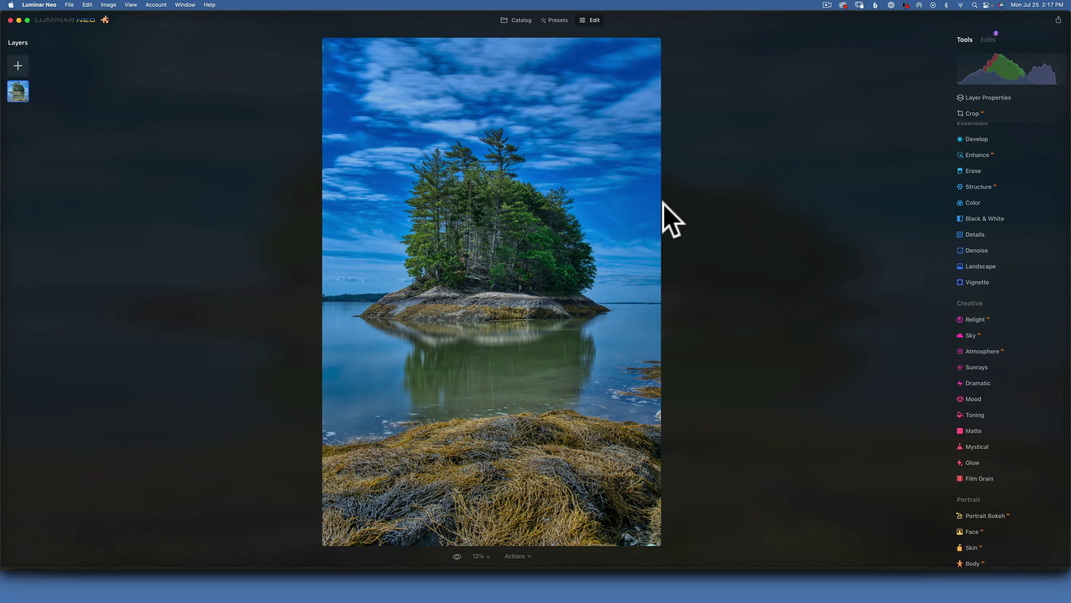
Step: Lower the HSL Blue saturation in the Color tool to -31
scroll(973, 202, "up", 1)
left_click(972, 203)
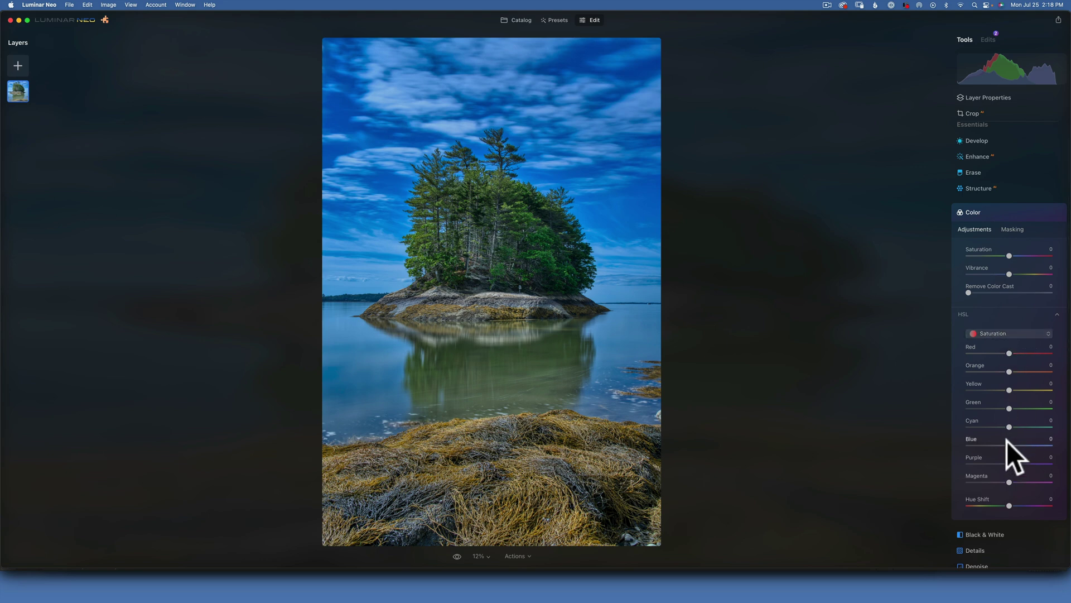
left_click_drag(1009, 444, 996, 443)
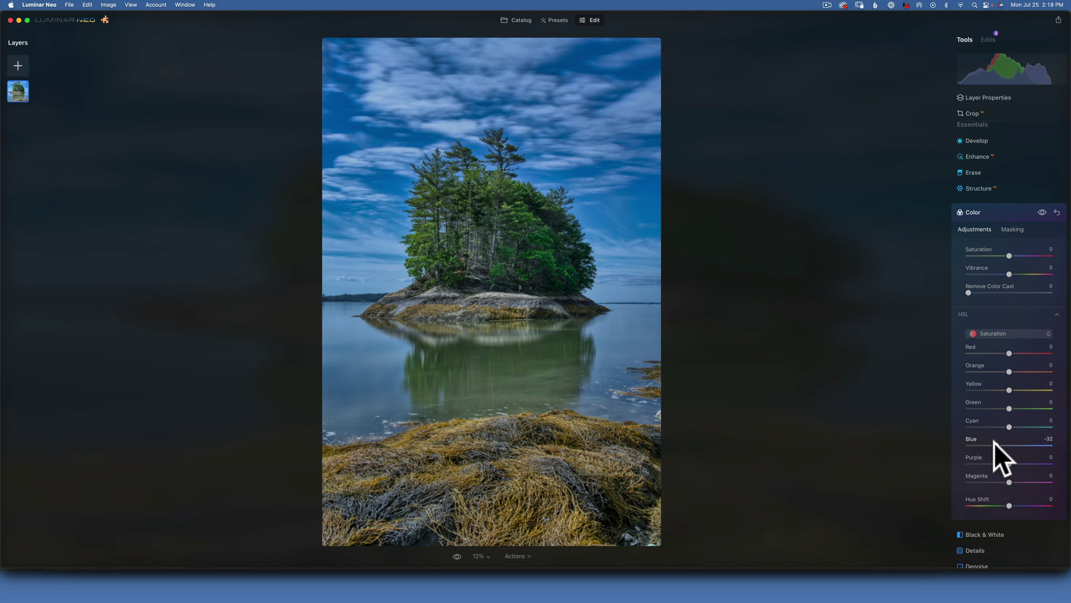
left_click(995, 444)
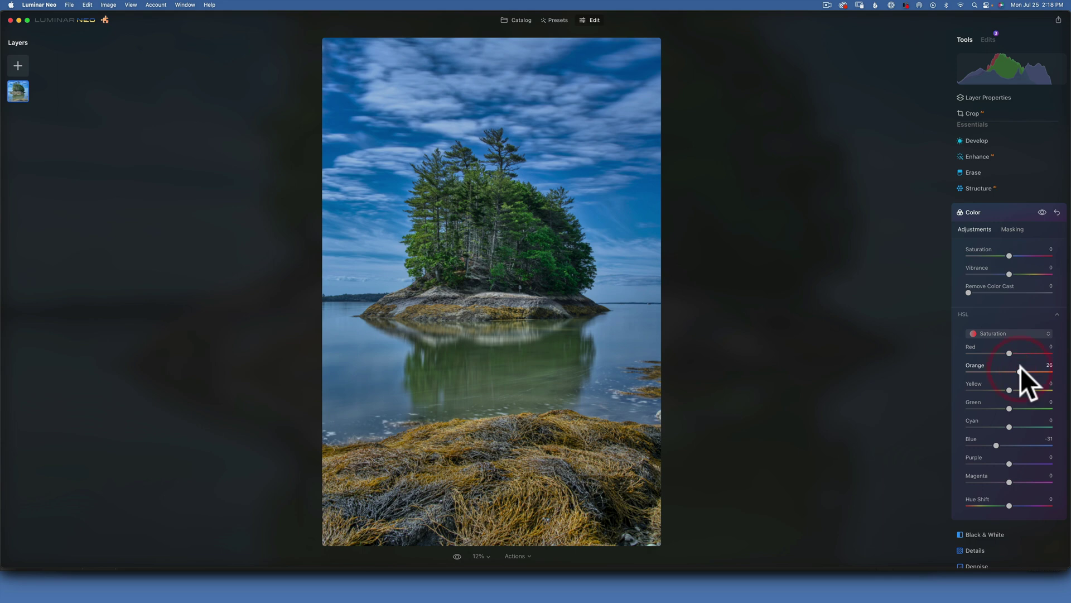
Step: Set Toning Amount to 100 and tone the highlights at Hue 42, Saturation 42
left_click(973, 212)
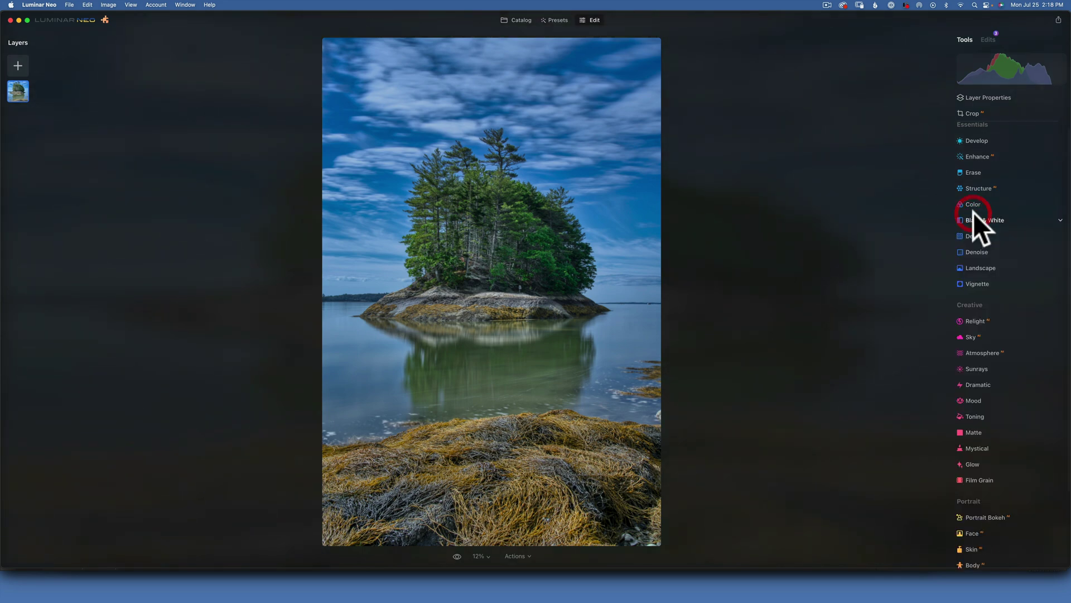
left_click(972, 416)
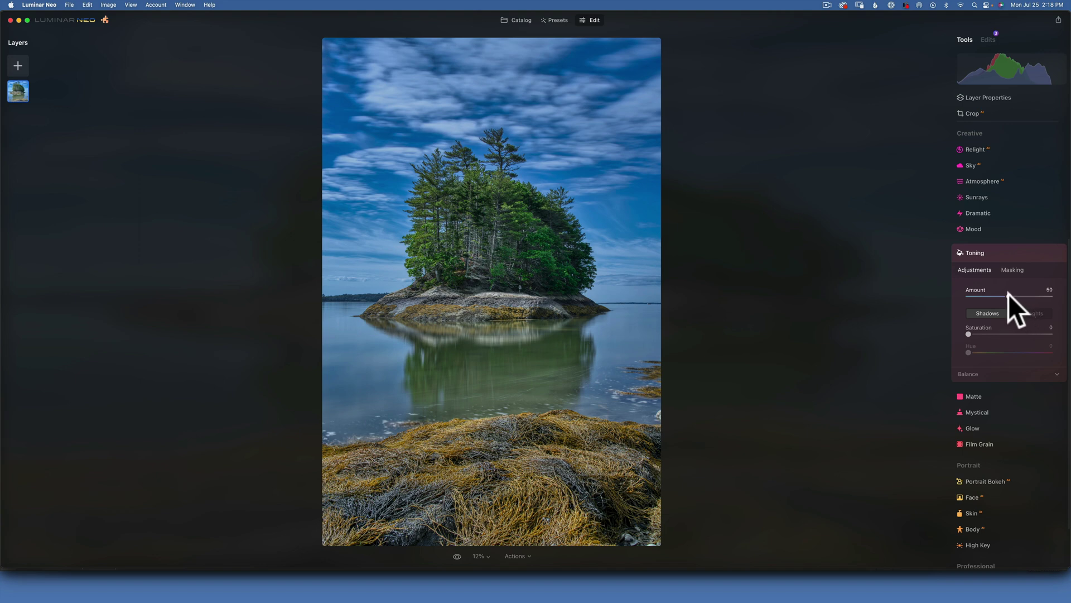
left_click_drag(1009, 296, 1068, 299)
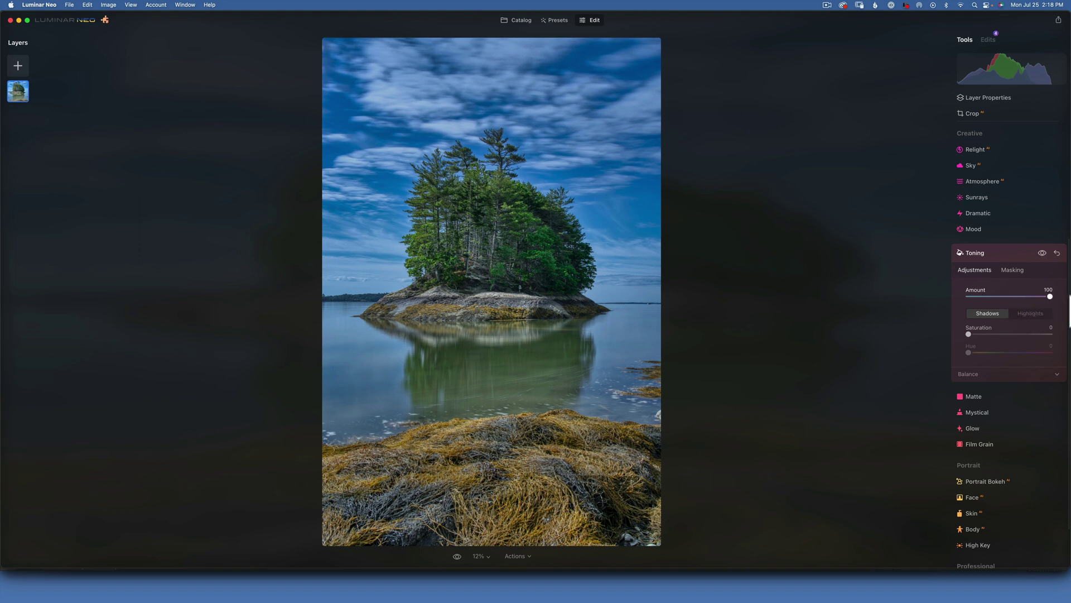
left_click(1030, 313)
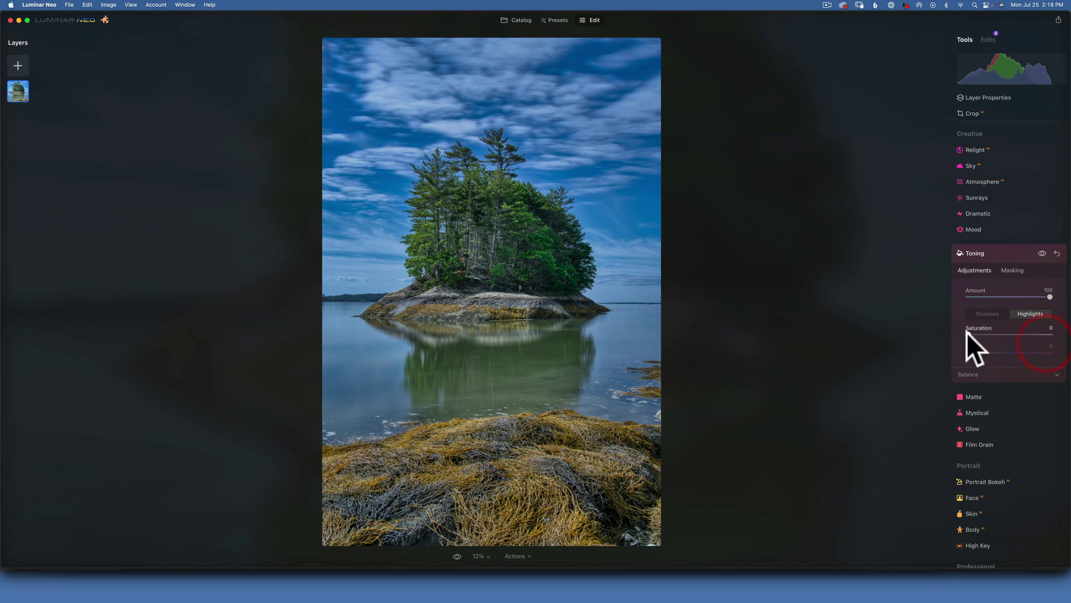
left_click_drag(969, 335, 1059, 332)
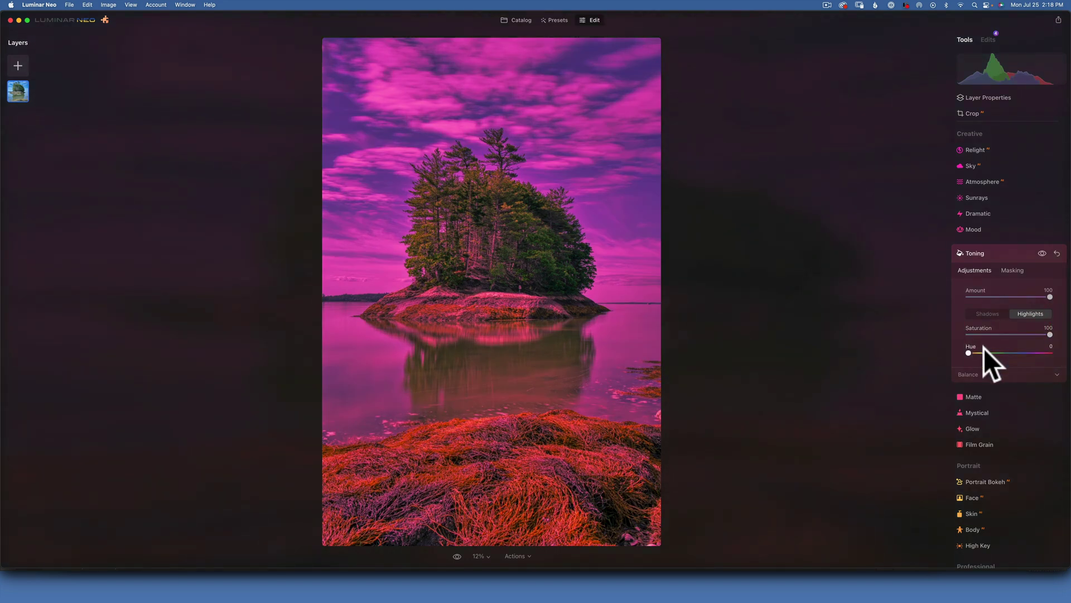
left_click_drag(968, 351, 979, 351)
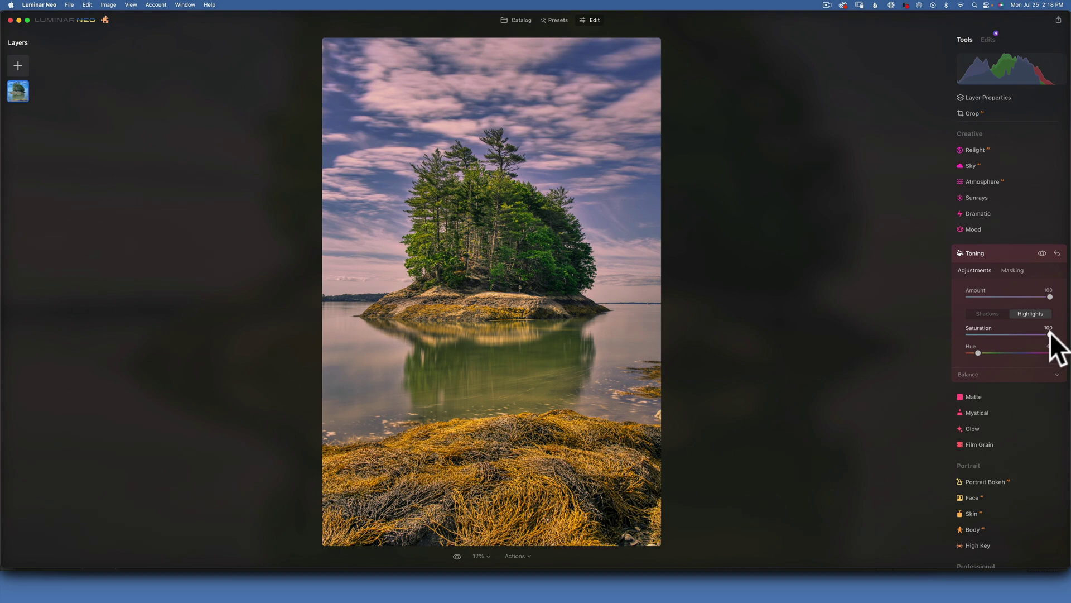
left_click_drag(1050, 334, 996, 333)
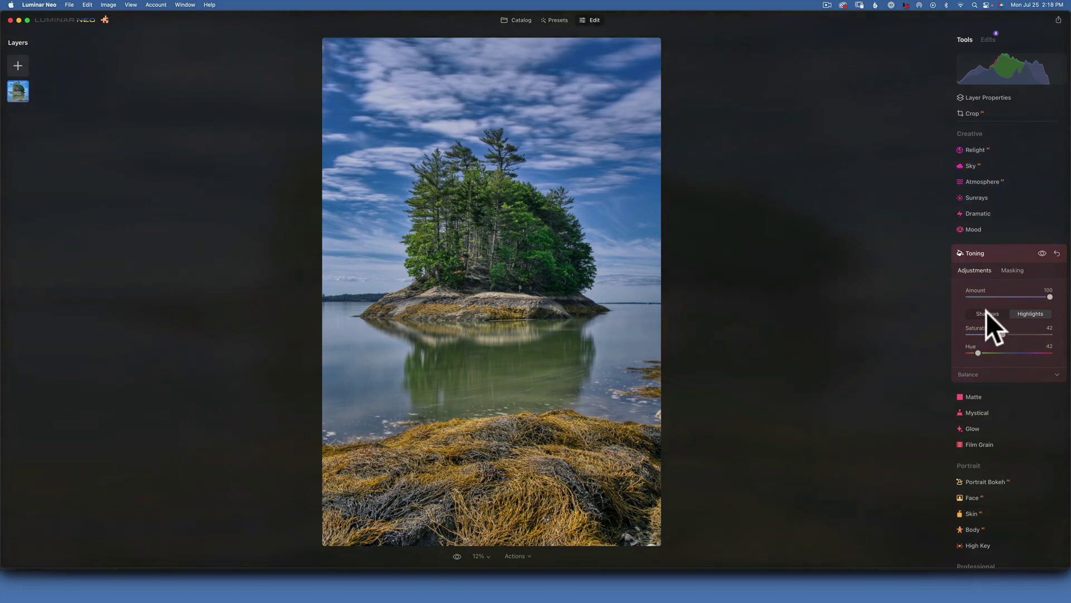
Step: Tone the shadows blue at Hue 213, Saturation 28, compare the effect, and collapse Toning
left_click(987, 314)
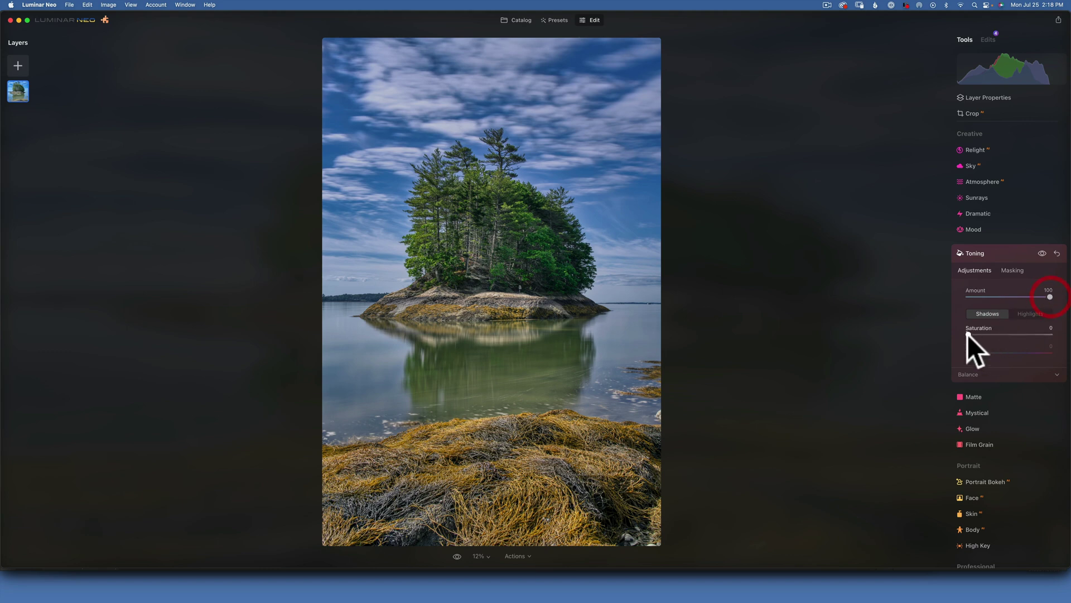
left_click_drag(969, 334, 1061, 336)
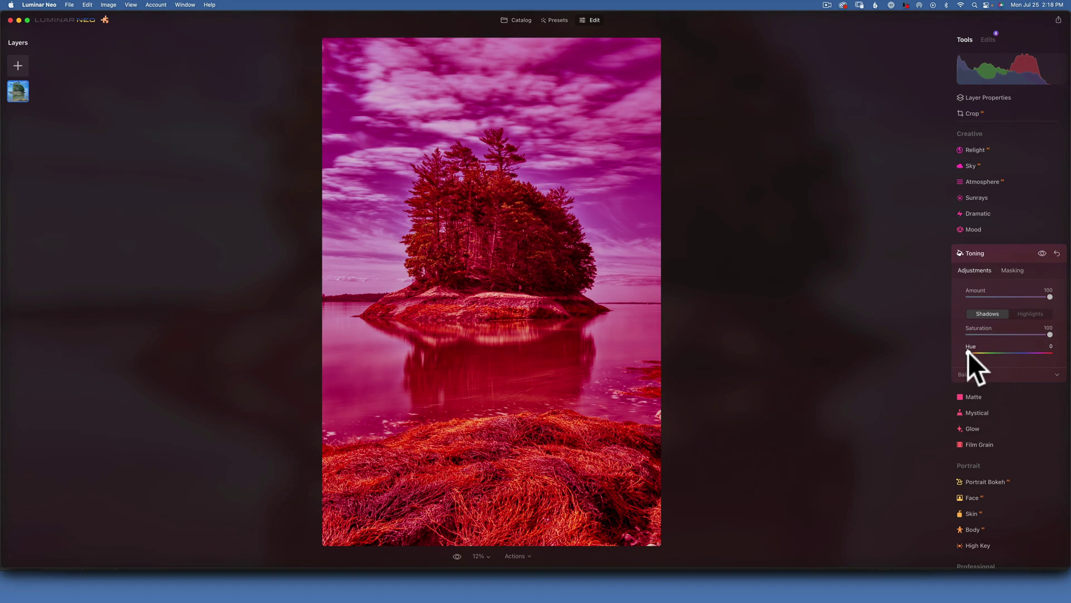
left_click_drag(969, 351, 1021, 356)
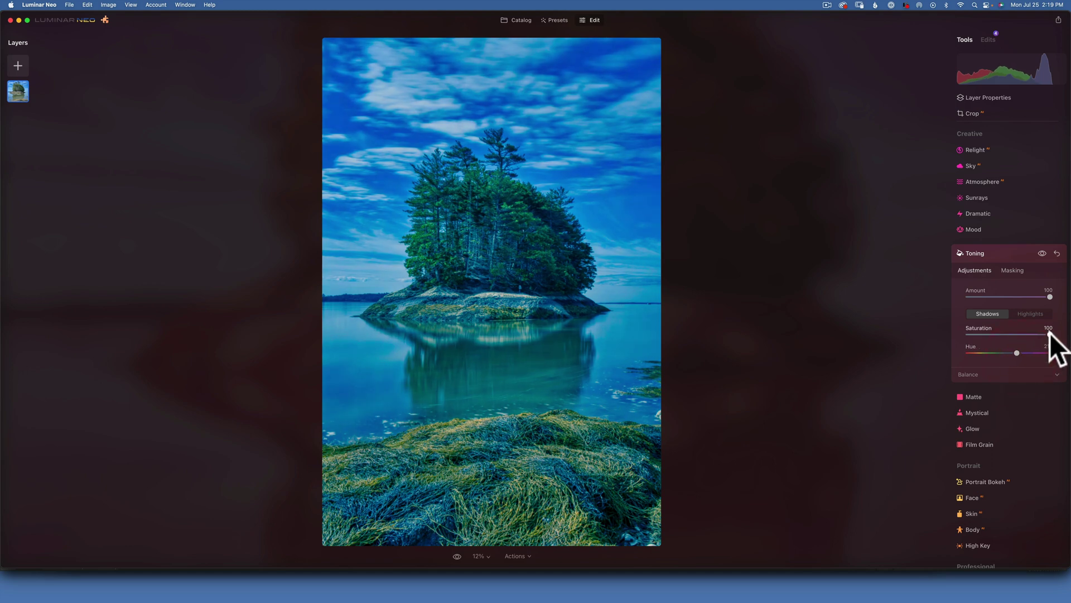
left_click_drag(1051, 333, 985, 332)
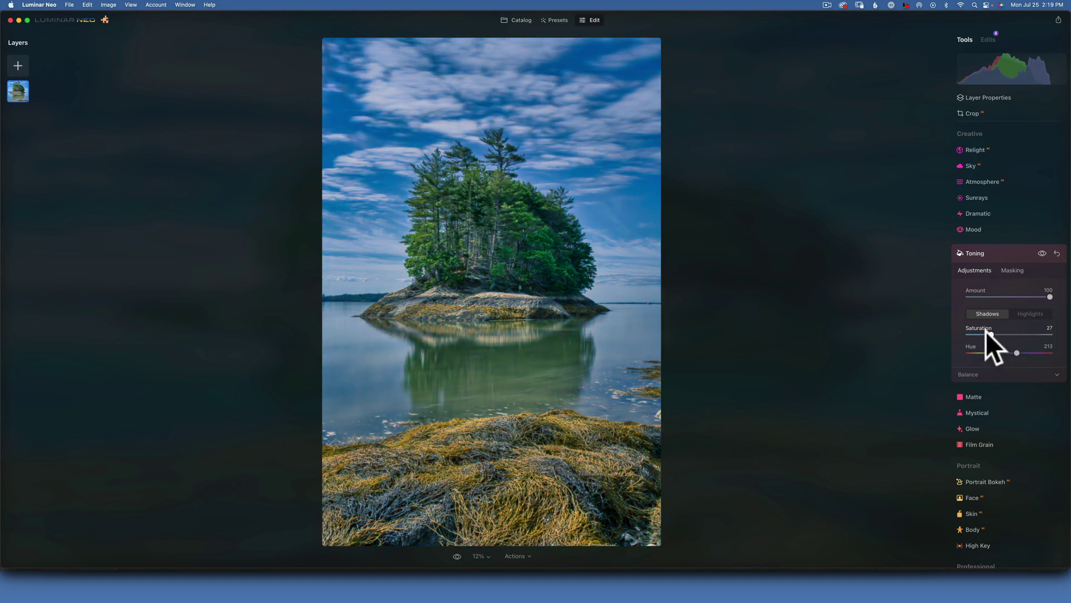
left_click_drag(986, 332, 986, 331)
left_click(1041, 251)
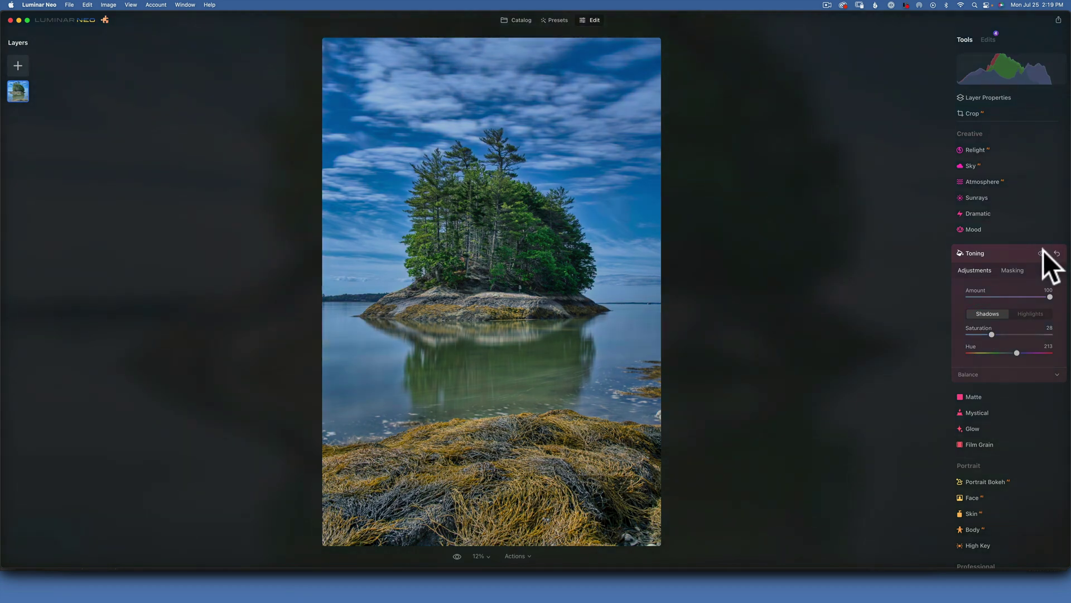
left_click(1042, 252)
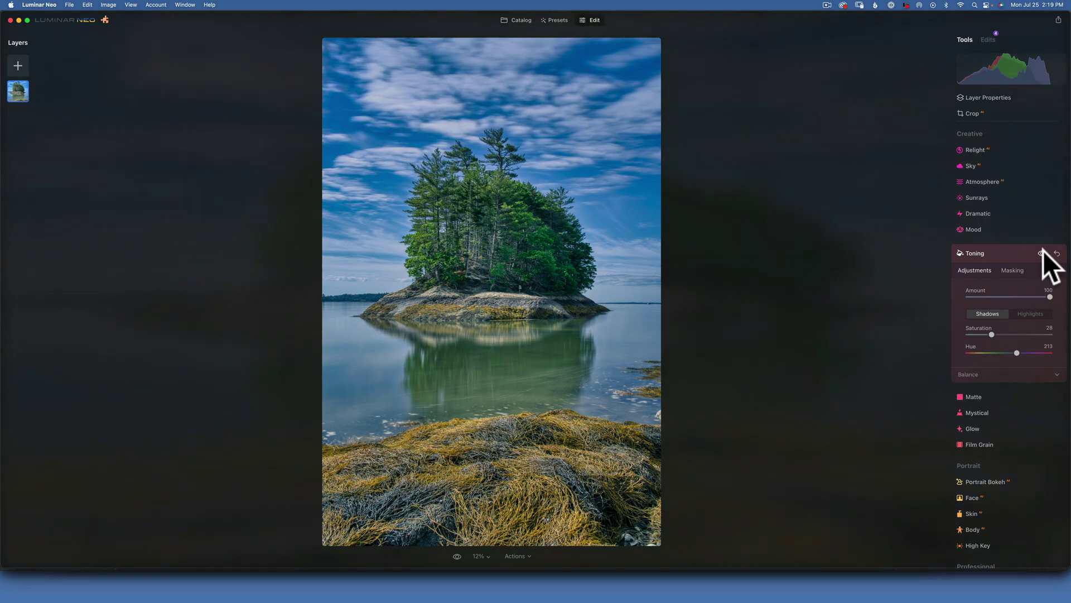
left_click(1005, 253)
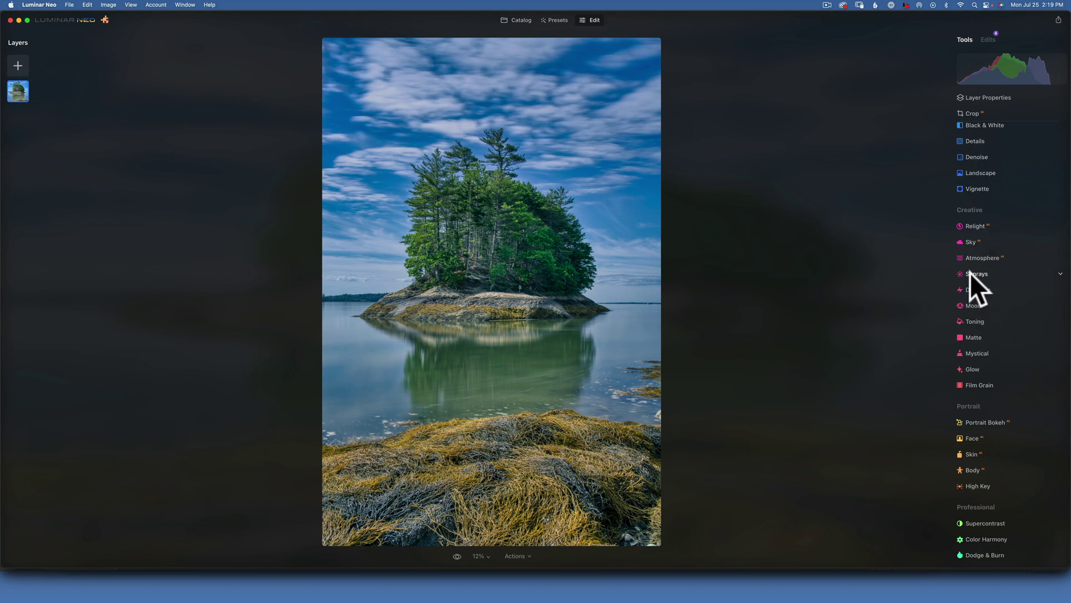
scroll(980, 328, "up", 4)
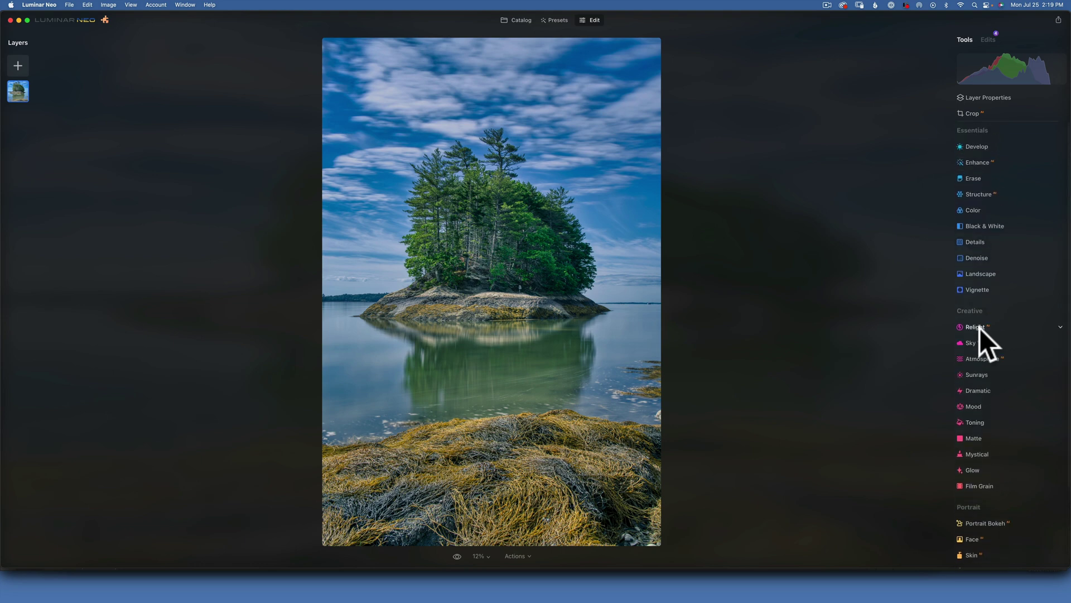
Step: Drop the HSL Blue saturation to -23 and collapse the Color tool
left_click(976, 210)
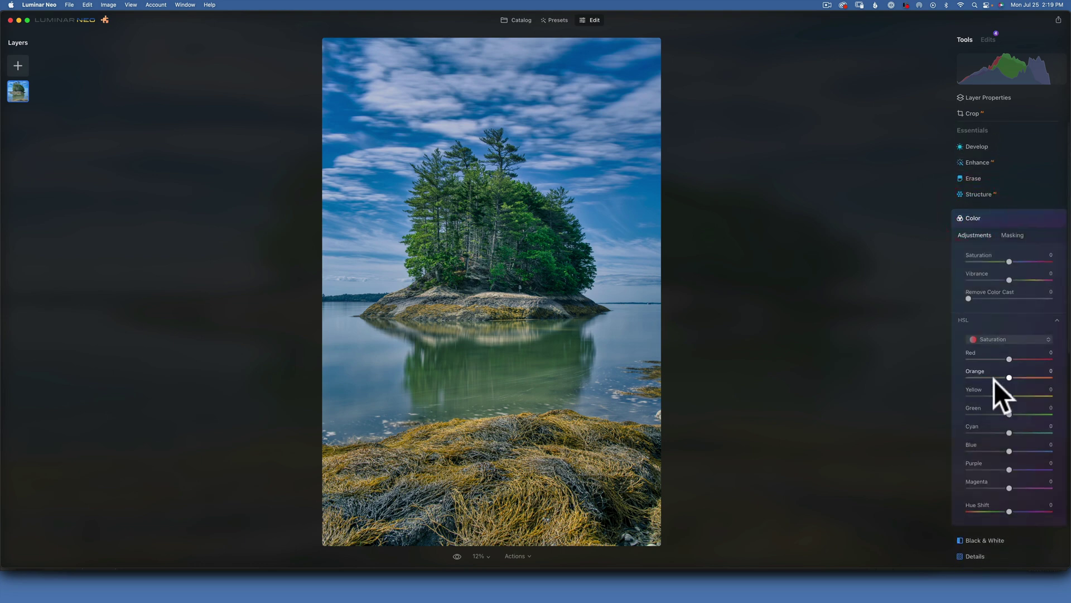
left_click_drag(1009, 450, 999, 450)
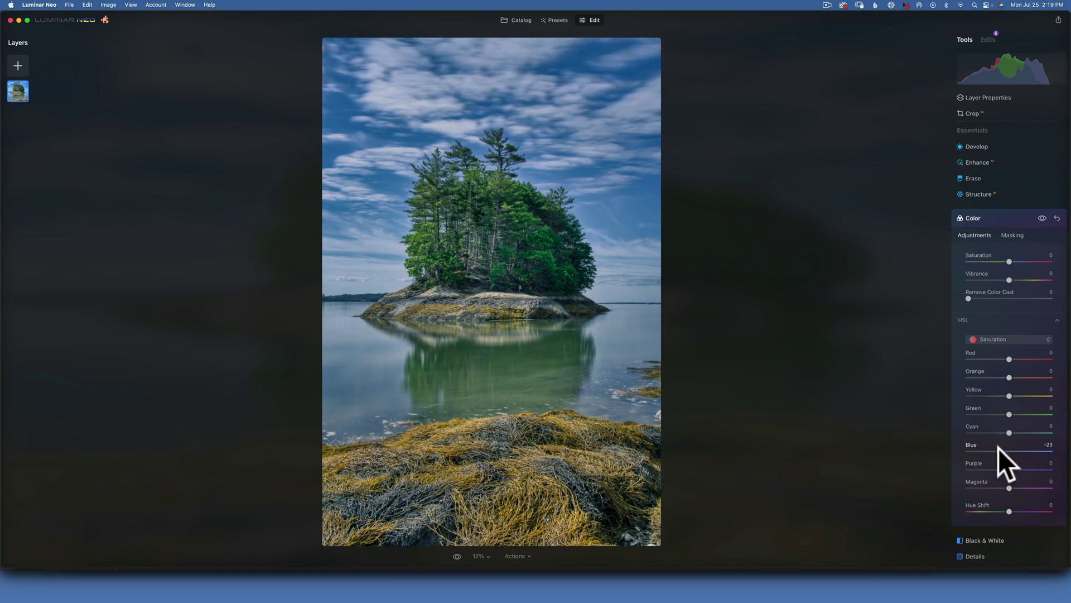
left_click(990, 219)
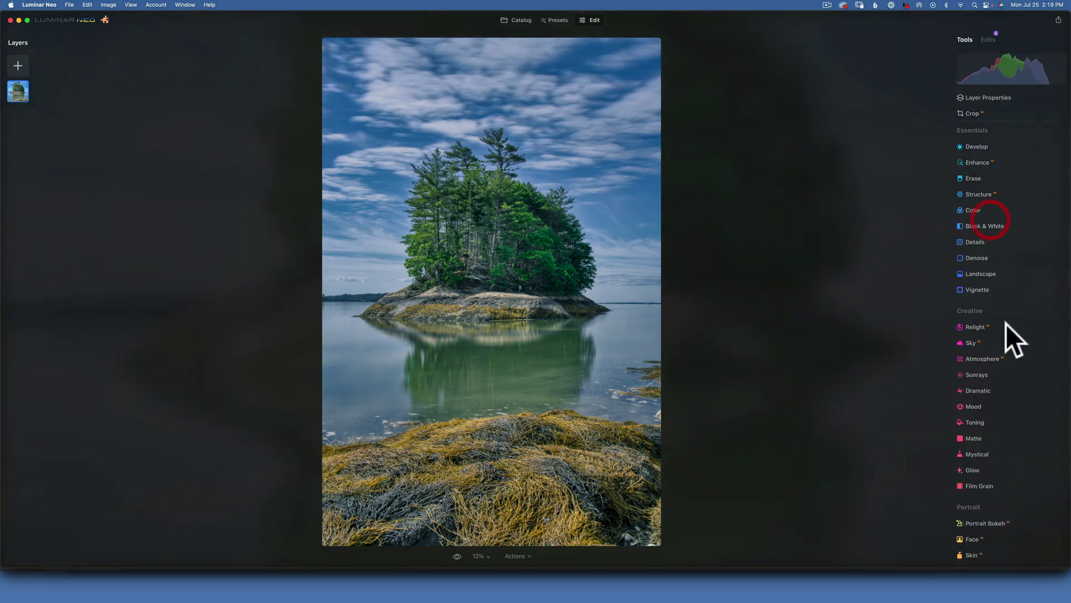
Step: Add a vignette centred on the island via Choose Subject and shrink its size tightly
left_click(979, 289)
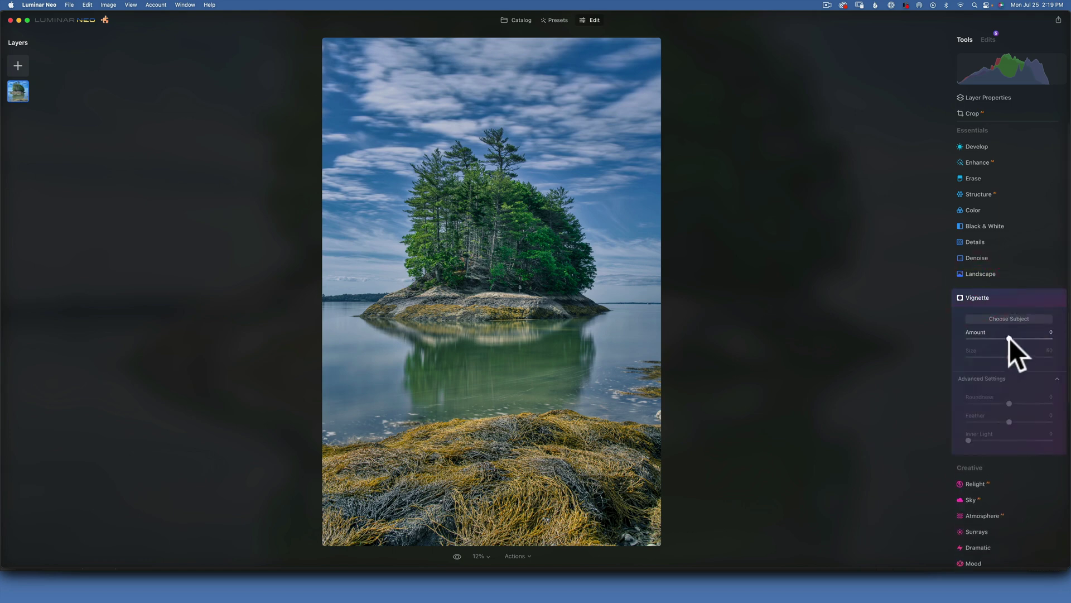
left_click_drag(1009, 338, 842, 326)
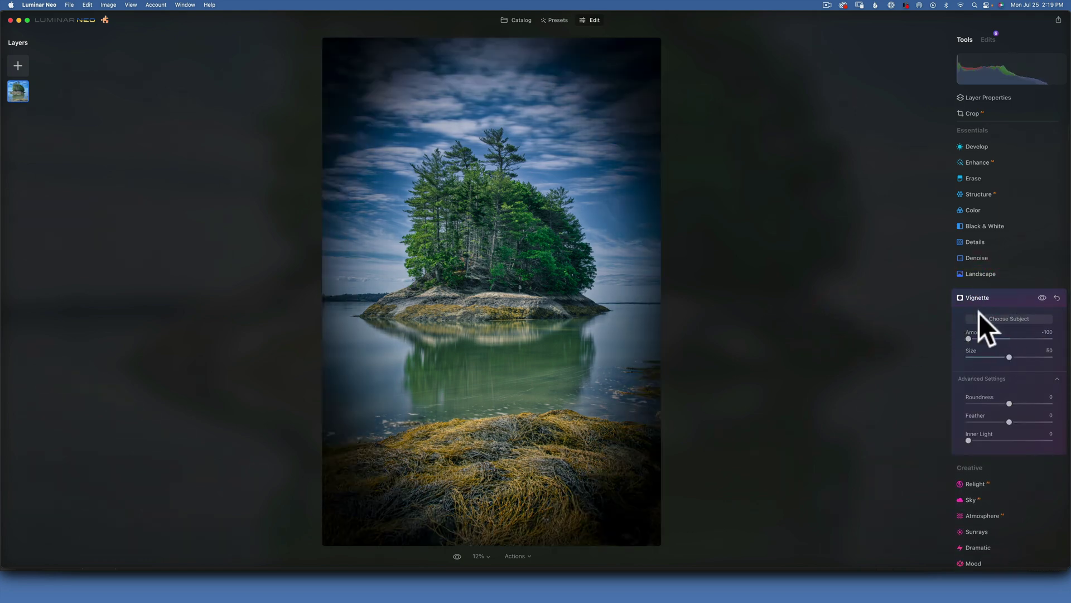
left_click(1009, 317)
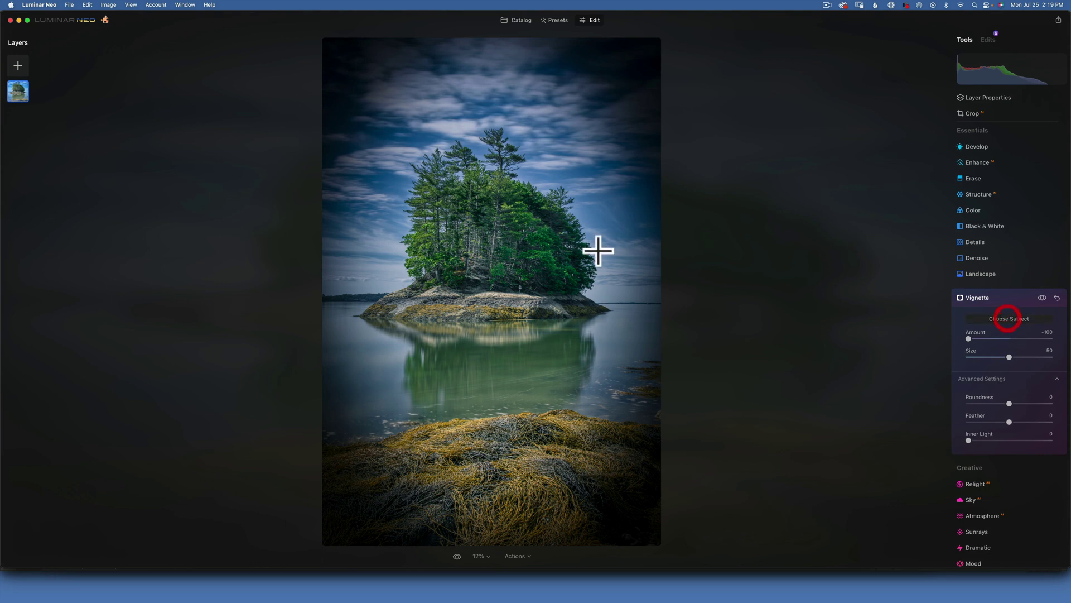
left_click(491, 260)
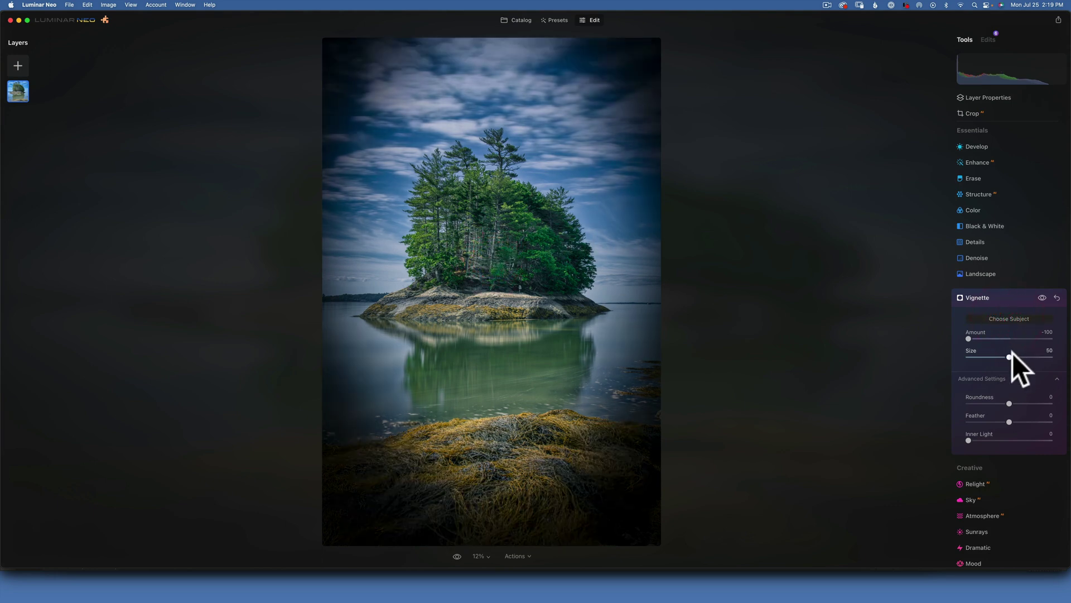
left_click_drag(1009, 356, 941, 348)
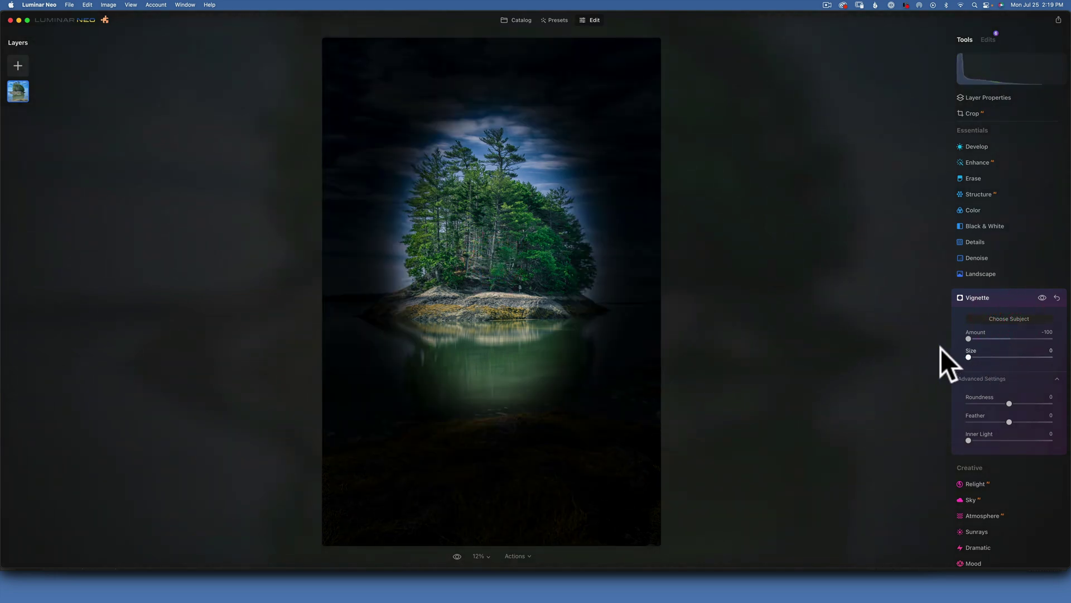
Step: Set vignette Roundness 32 and Feather 100, then settle Amount at -42 after comparing
mouse_move(1010, 402)
left_mouse_down()
mouse_move(999, 401)
mouse_move(1023, 401)
left_mouse_up()
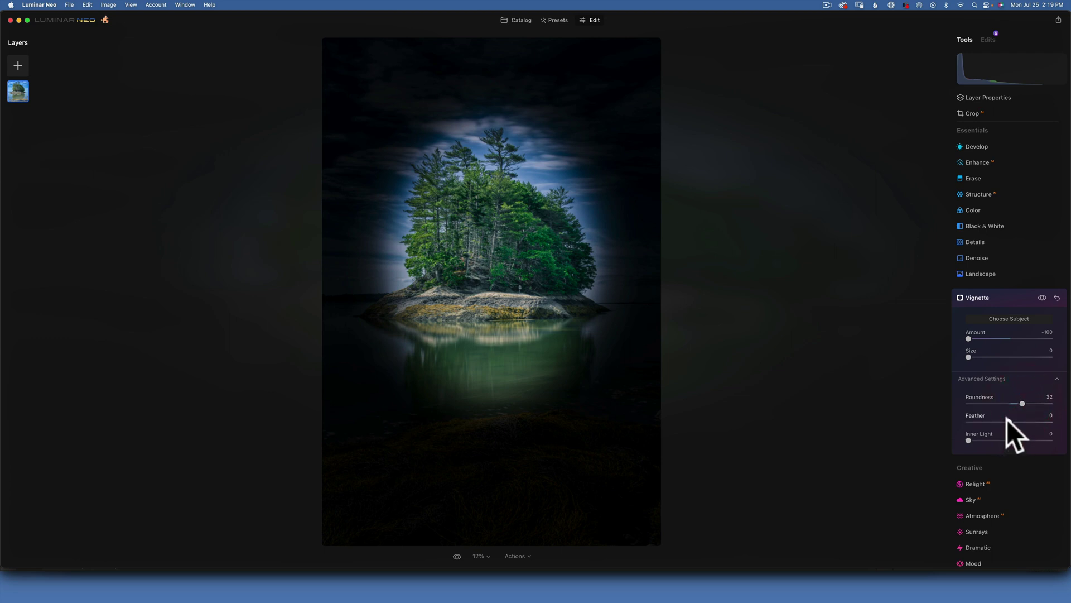
left_click_drag(1007, 422, 1063, 427)
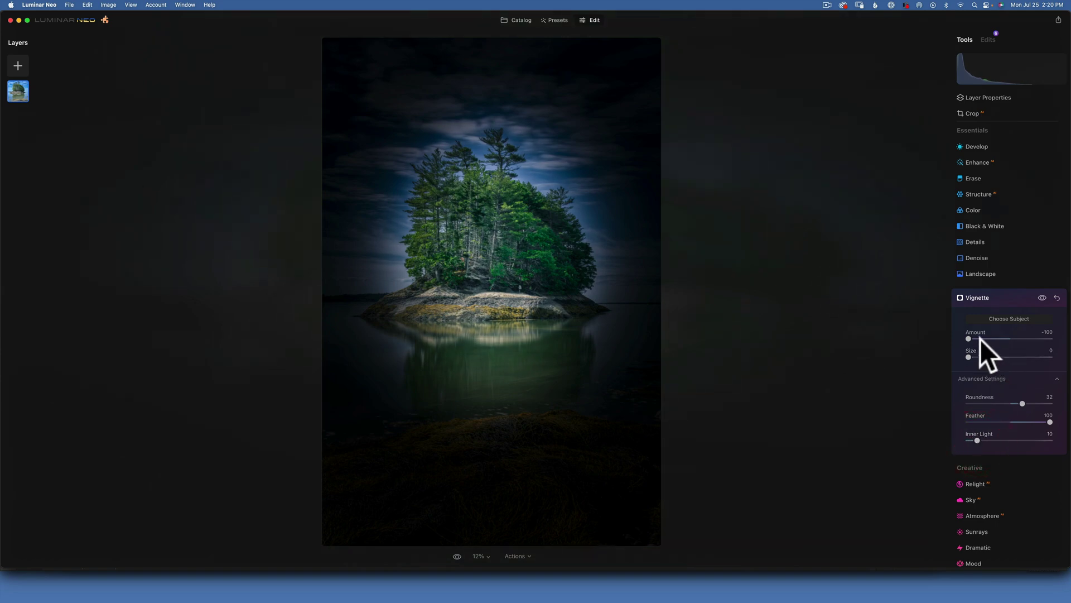
left_click_drag(969, 336, 996, 336)
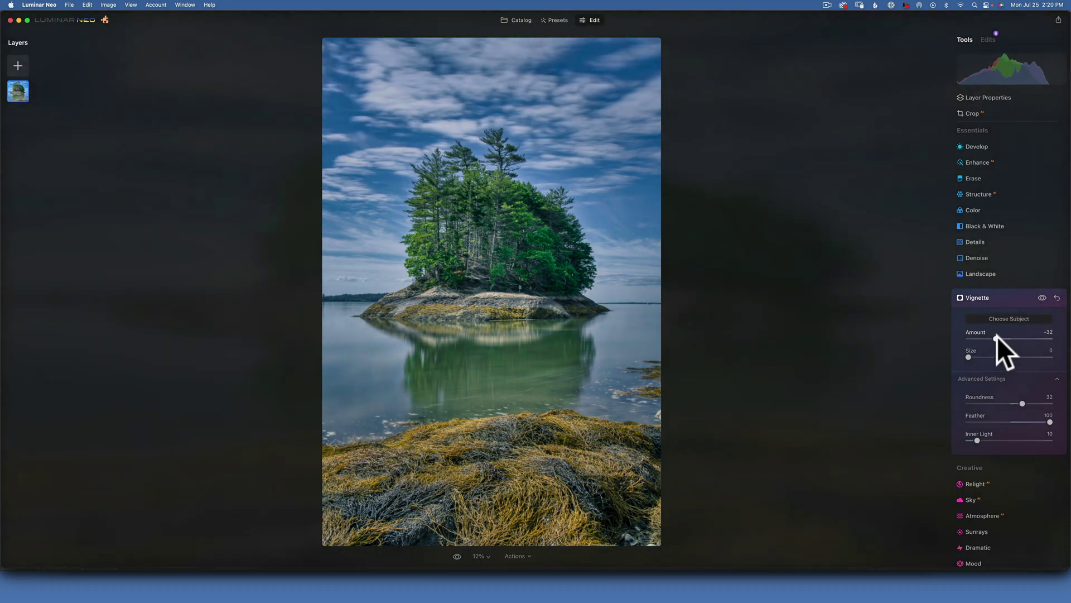
left_click(1040, 293)
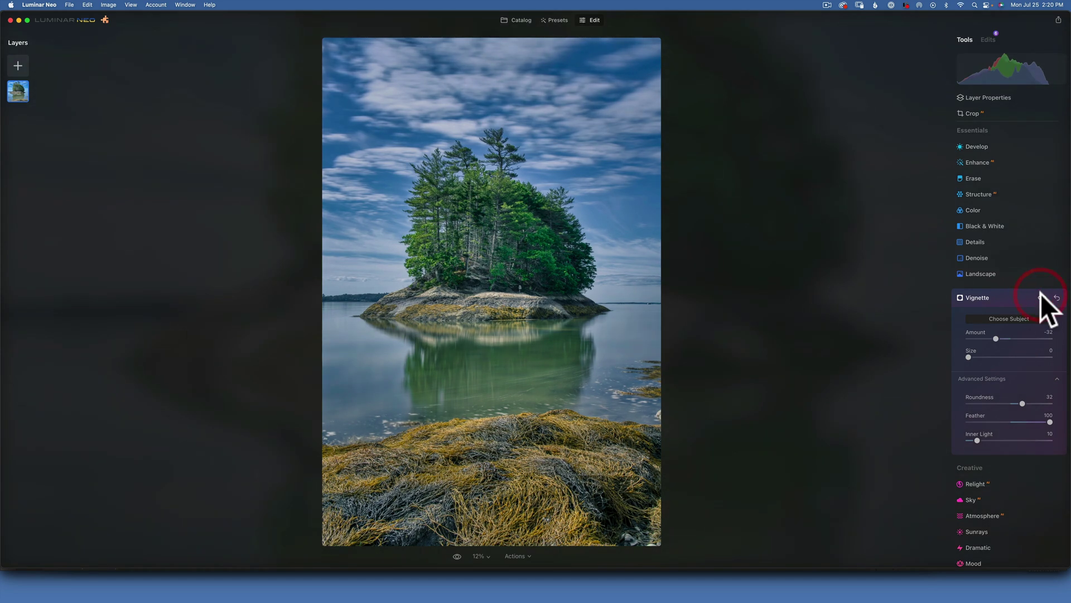
left_click(1040, 294)
left_click_drag(996, 337, 991, 337)
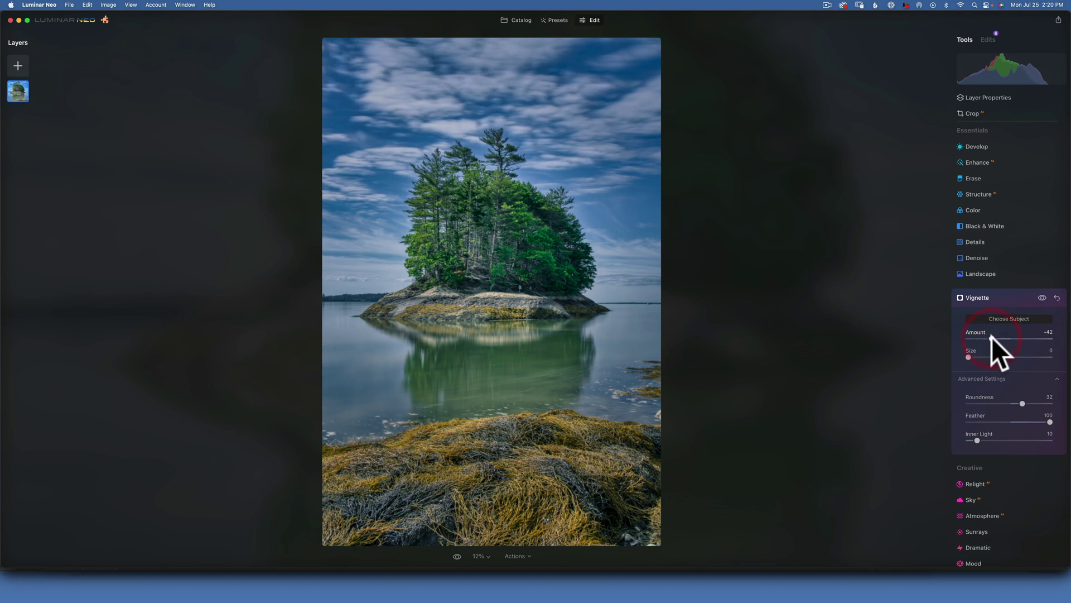
left_click(985, 296)
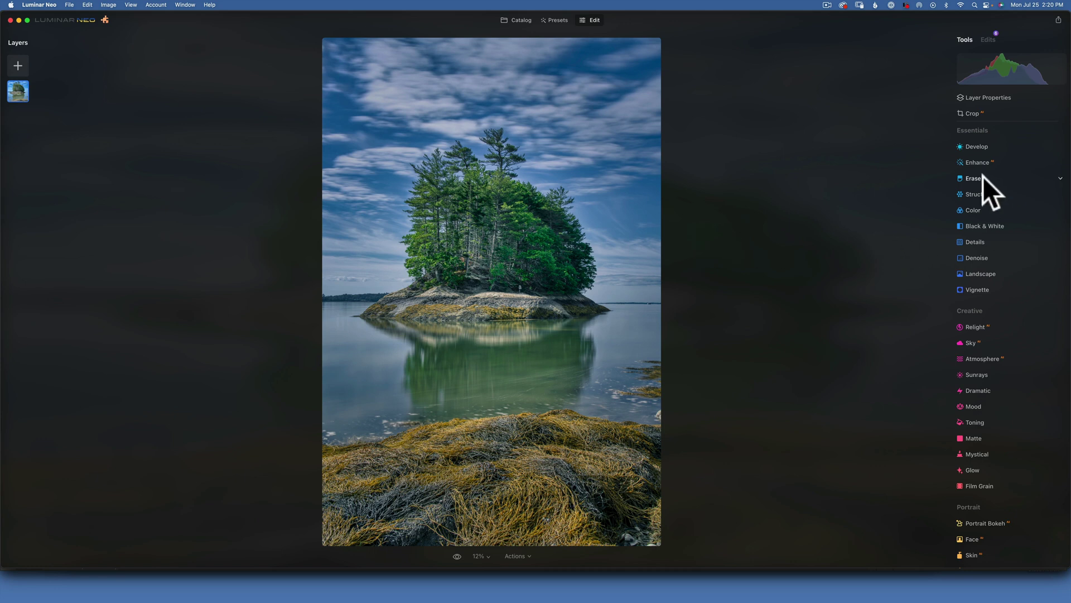
Step: Try an S-curve in Develop's Curves, then reset Develop so the curve is straight again
left_click(976, 145)
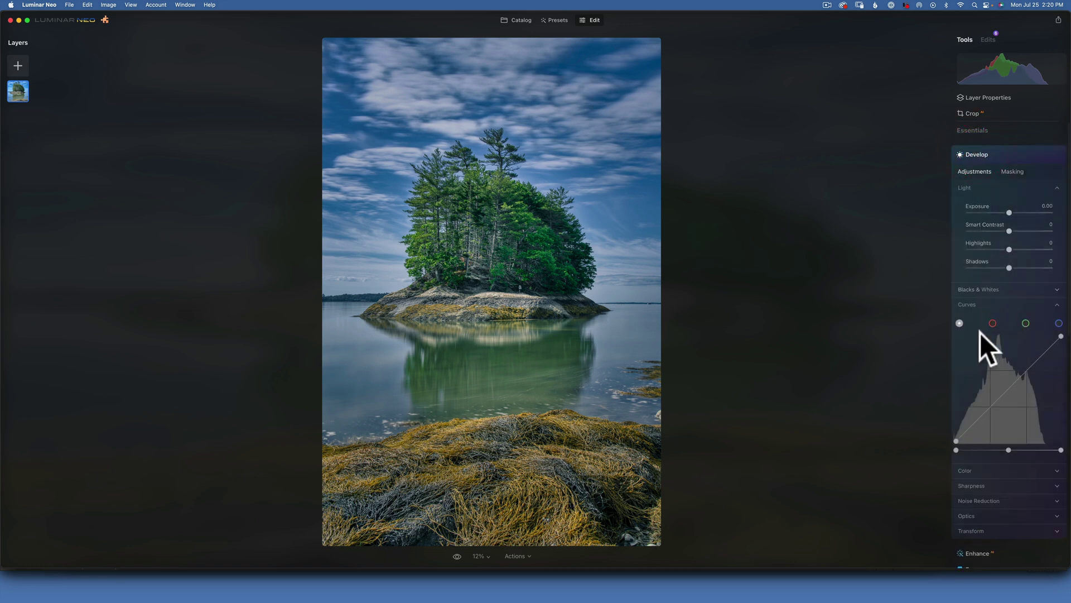
left_click_drag(987, 408, 990, 416)
left_click_drag(1033, 370, 1026, 363)
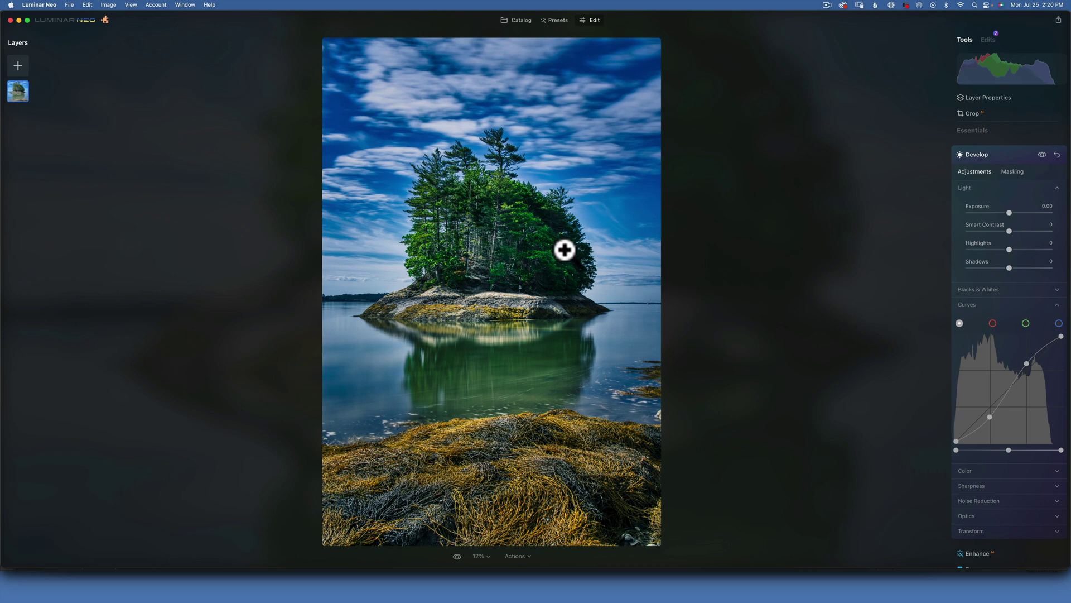
left_click(1056, 154)
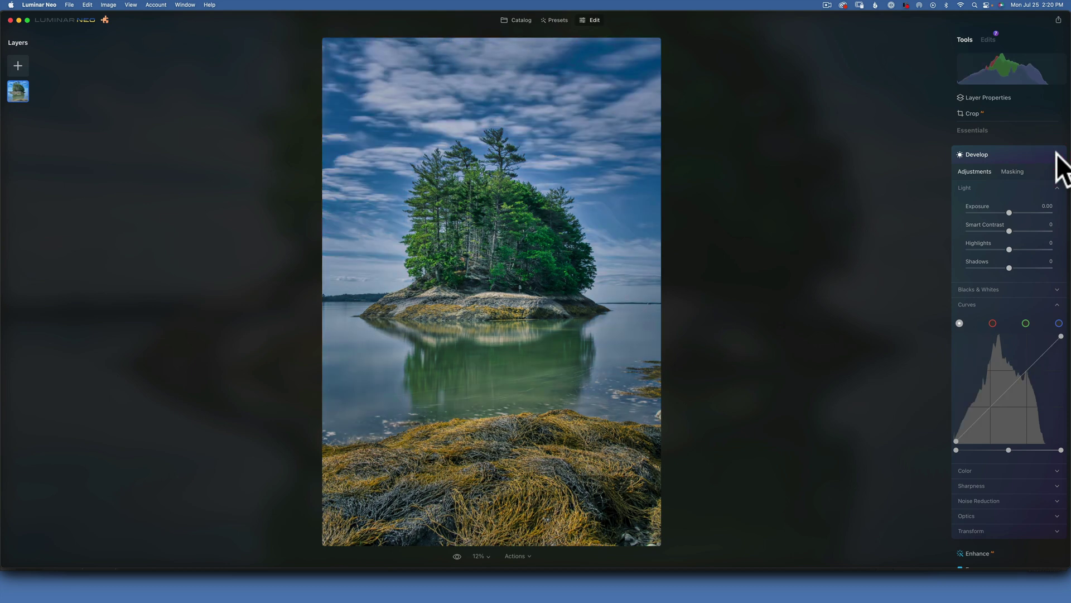
left_click(13, 90)
Step: Select the top layer and drag a fresh S-curve into its Develop Curves
key("d")
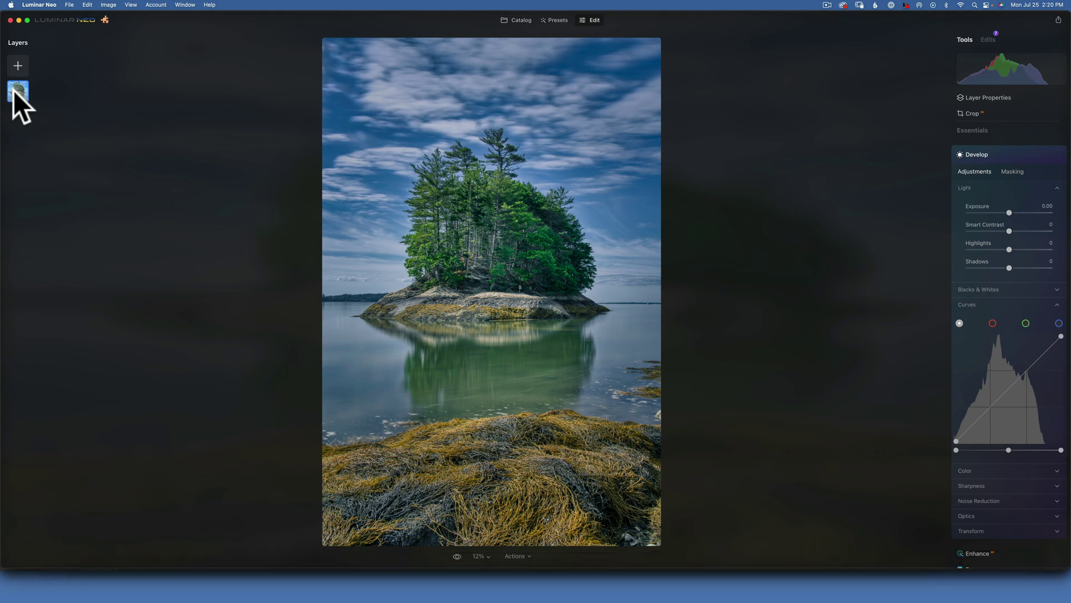
left_click(14, 91)
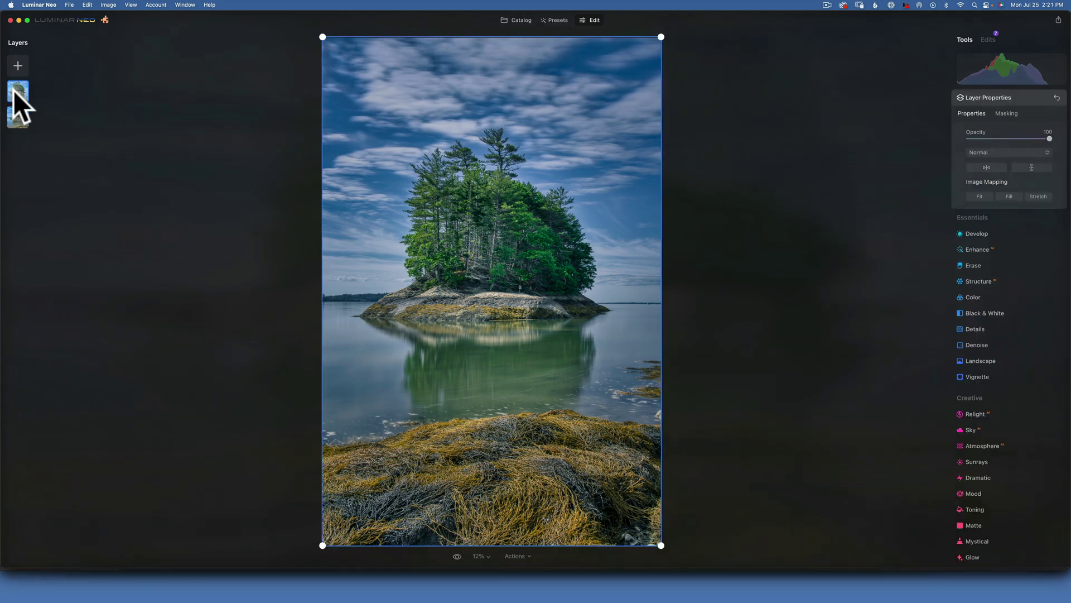
left_click(16, 88)
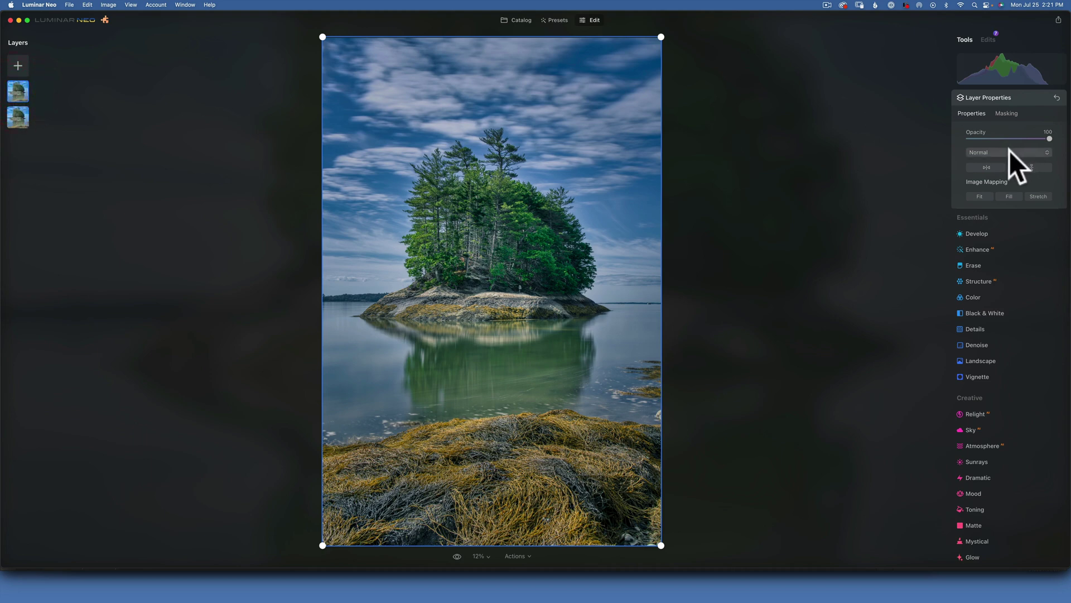
left_click(982, 234)
left_click_drag(986, 411, 986, 421)
left_click_drag(1031, 367, 1026, 364)
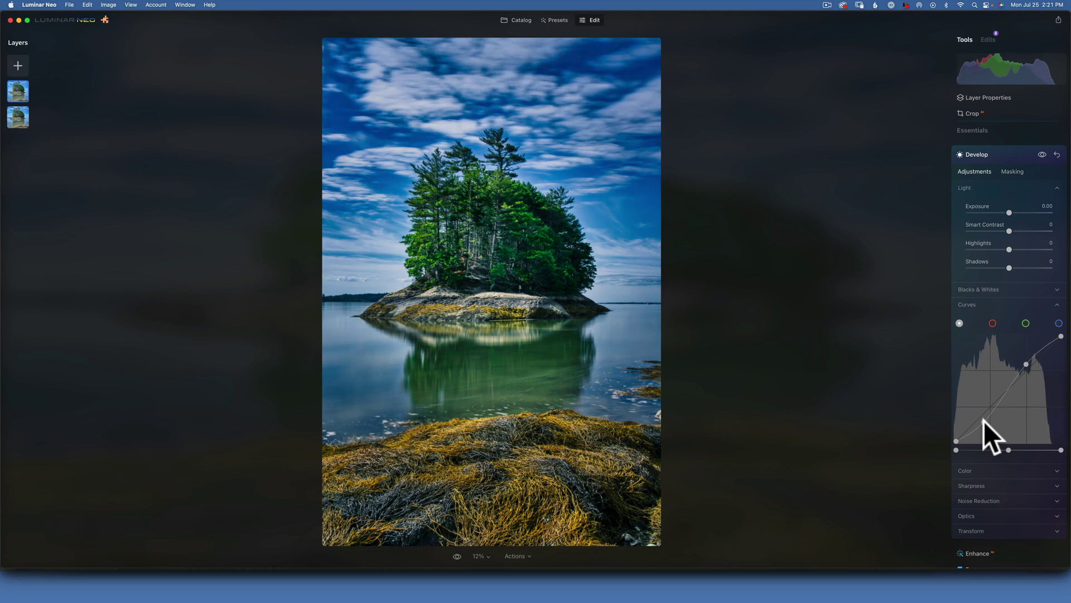
Step: Lift the tone curve's black point to soften the shadows
left_click(972, 429)
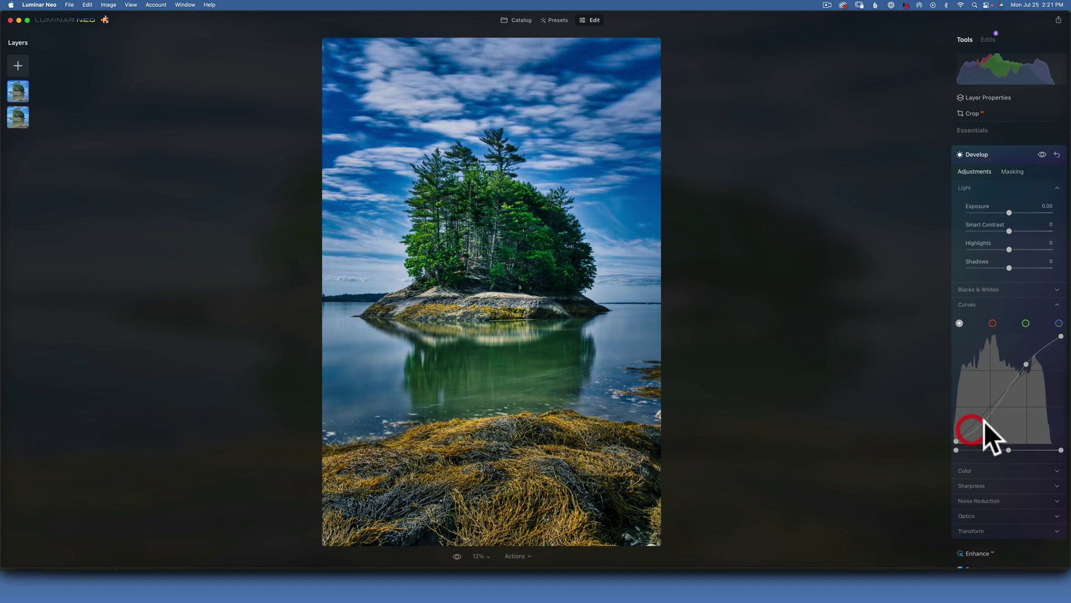
left_click_drag(955, 440, 953, 434)
left_click(952, 435)
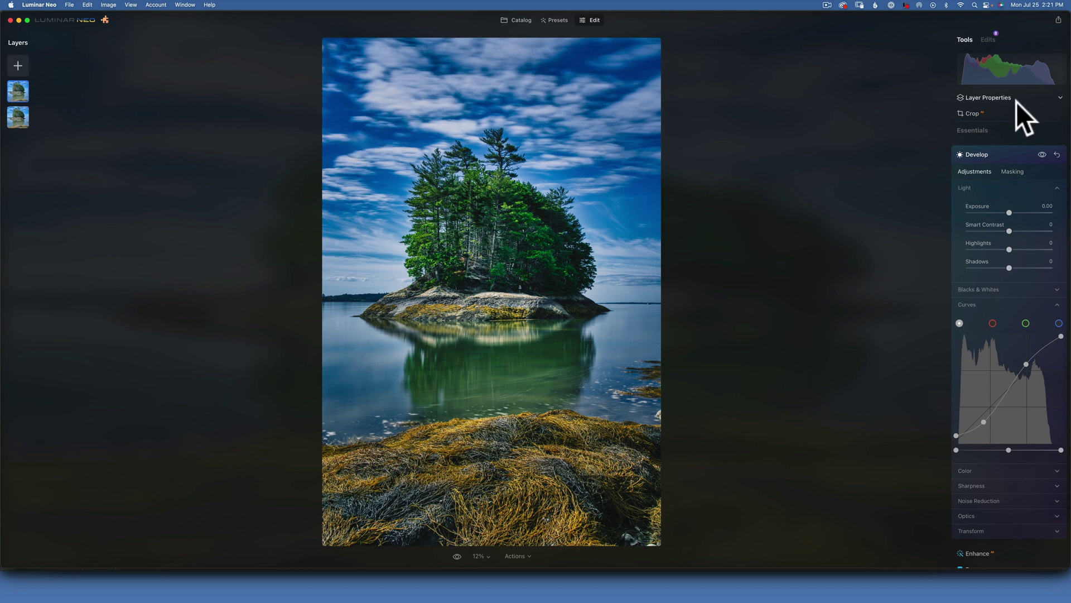
Step: Set the top layer's blend mode to Luminosity in Layer Properties
left_click(1000, 96)
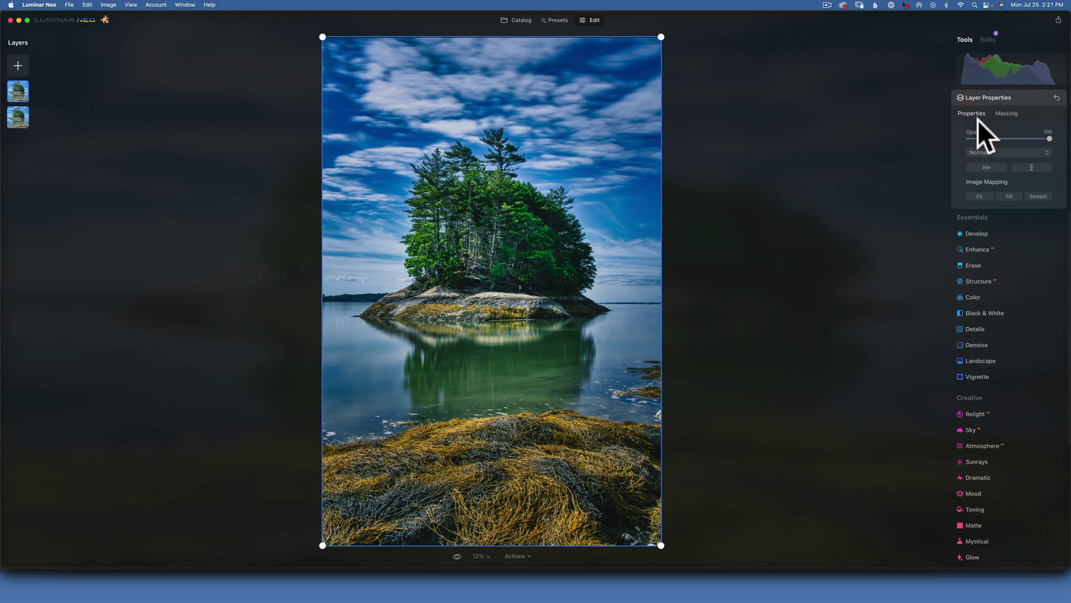
left_click(1002, 152)
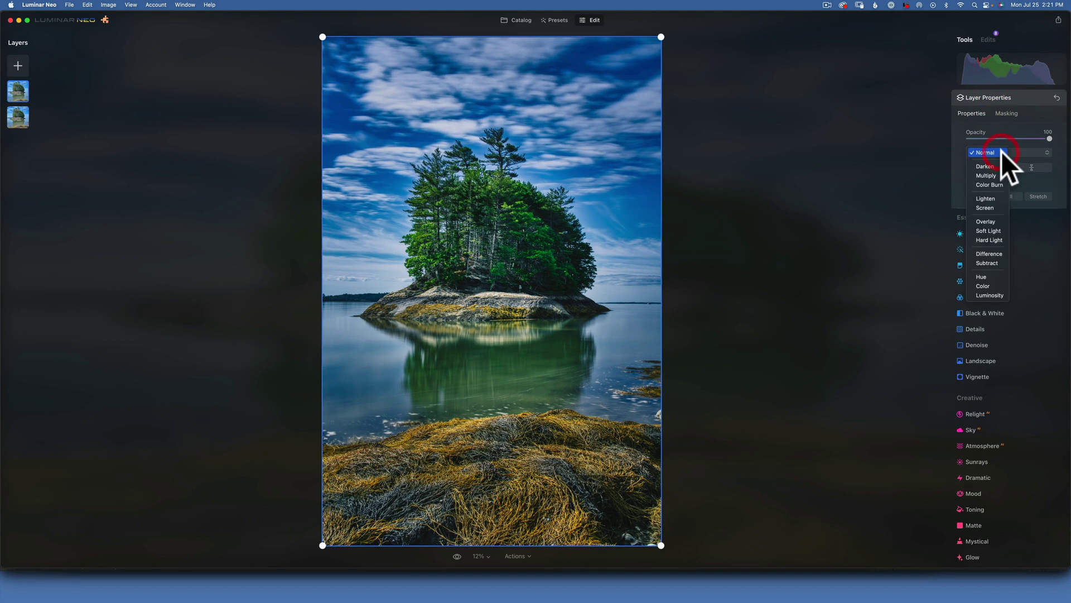
left_click(995, 295)
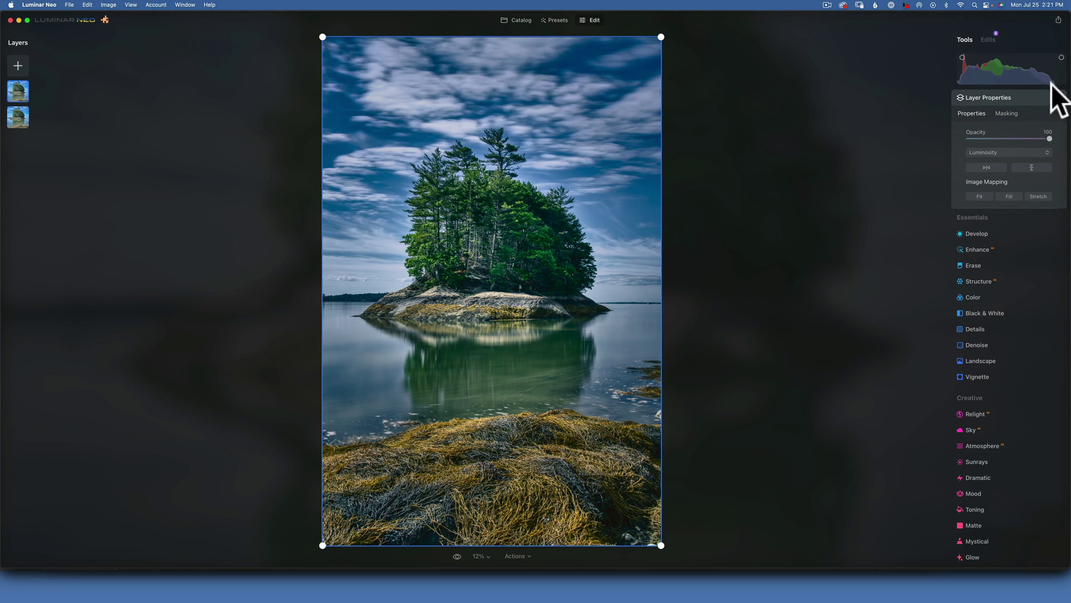
Step: Hide and then show the top layer to compare the result
right_click(21, 88)
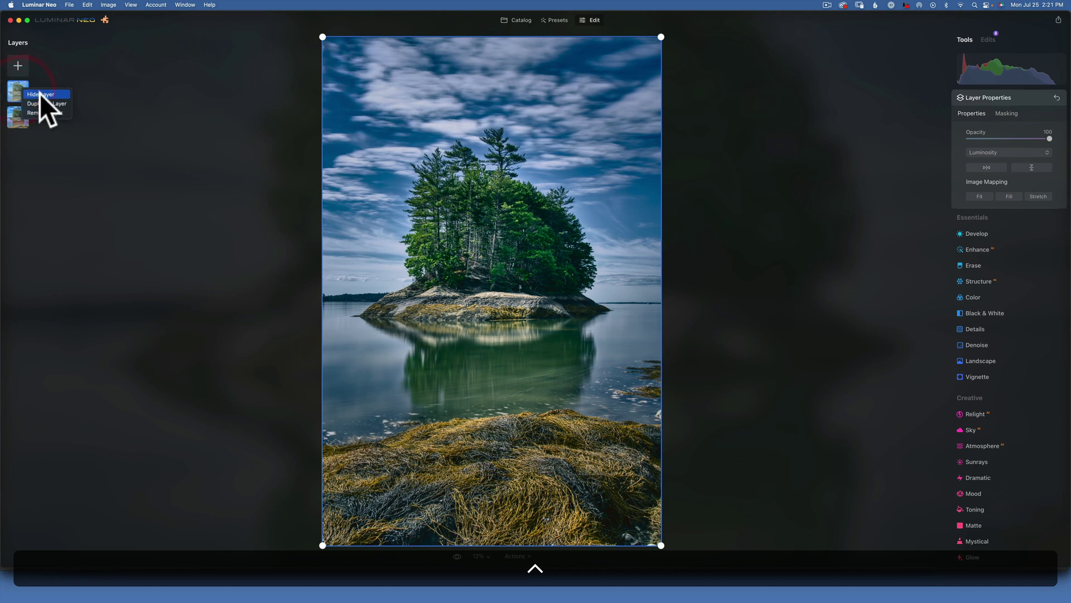
left_click(40, 93)
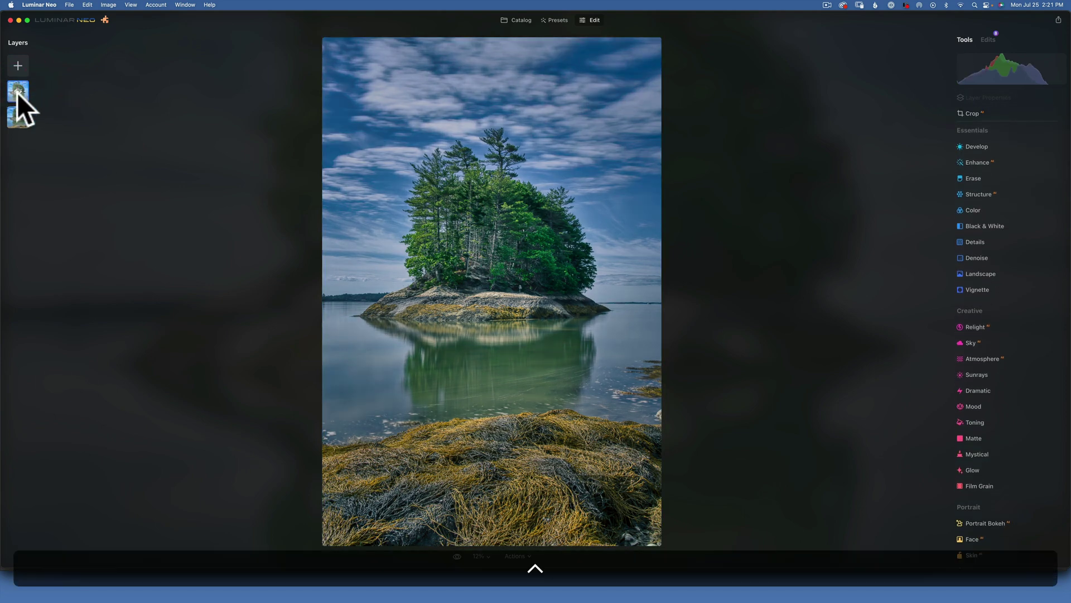
right_click(16, 92)
left_click(42, 98)
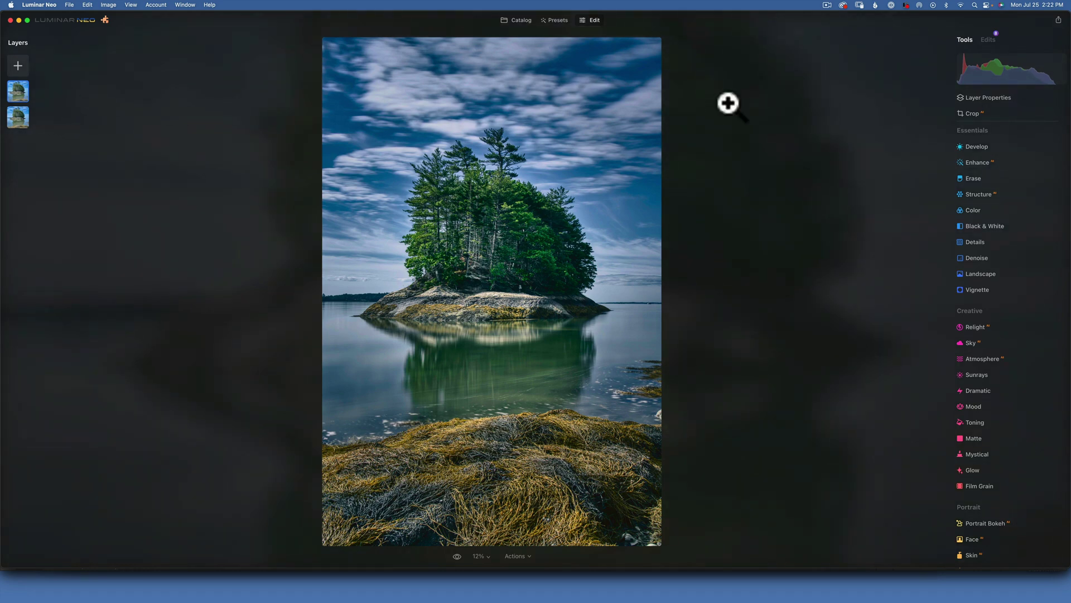
Step: Select the bottom island layer and set the Color tool's Vibrance to 12
left_click(9, 116)
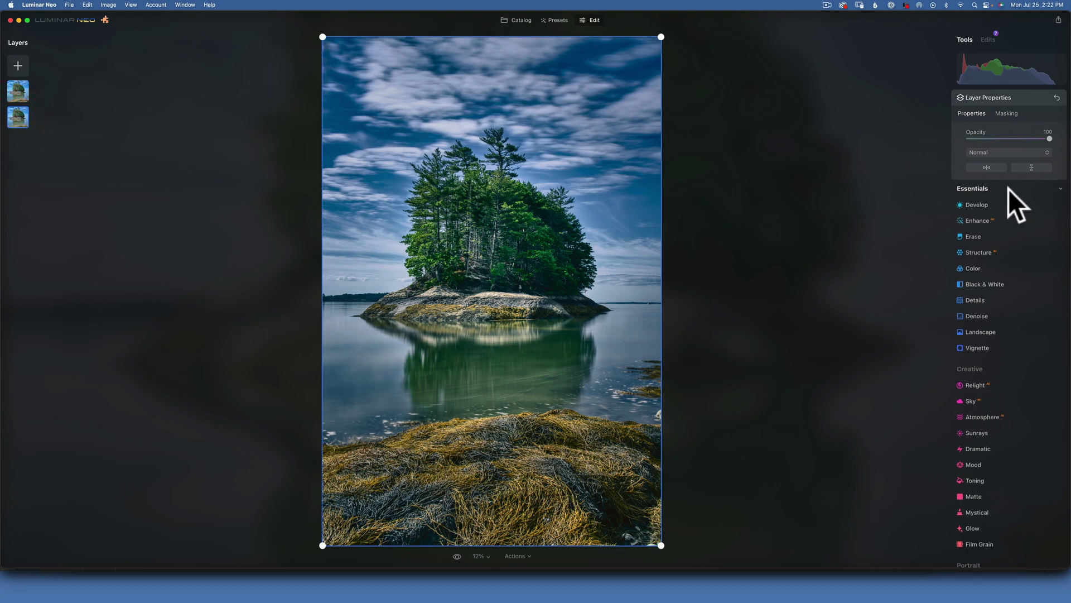
left_click(983, 96)
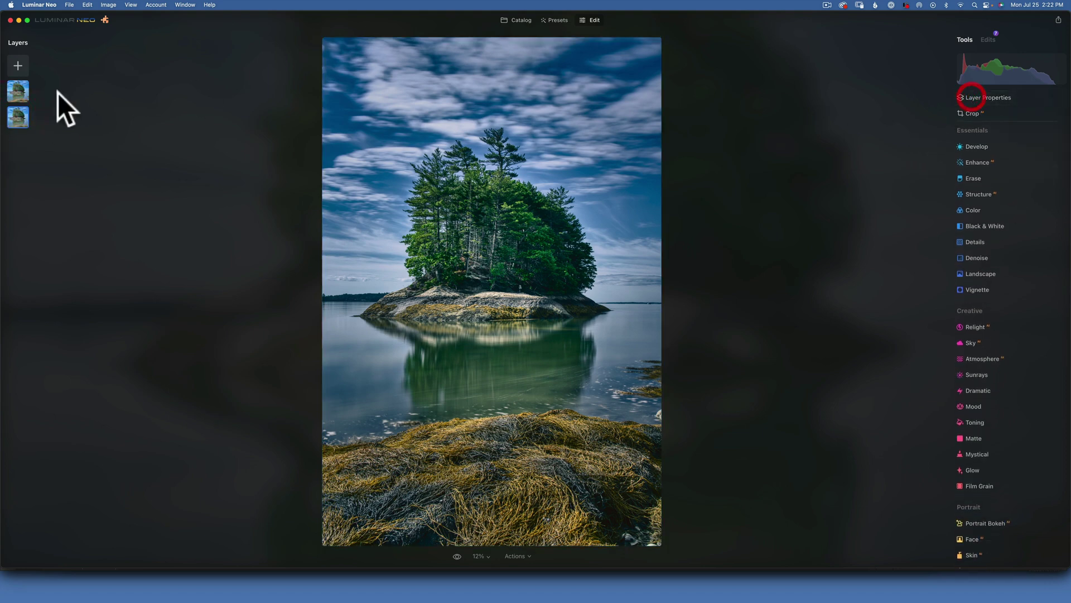
left_click(23, 112)
scroll(976, 140, "down", 1)
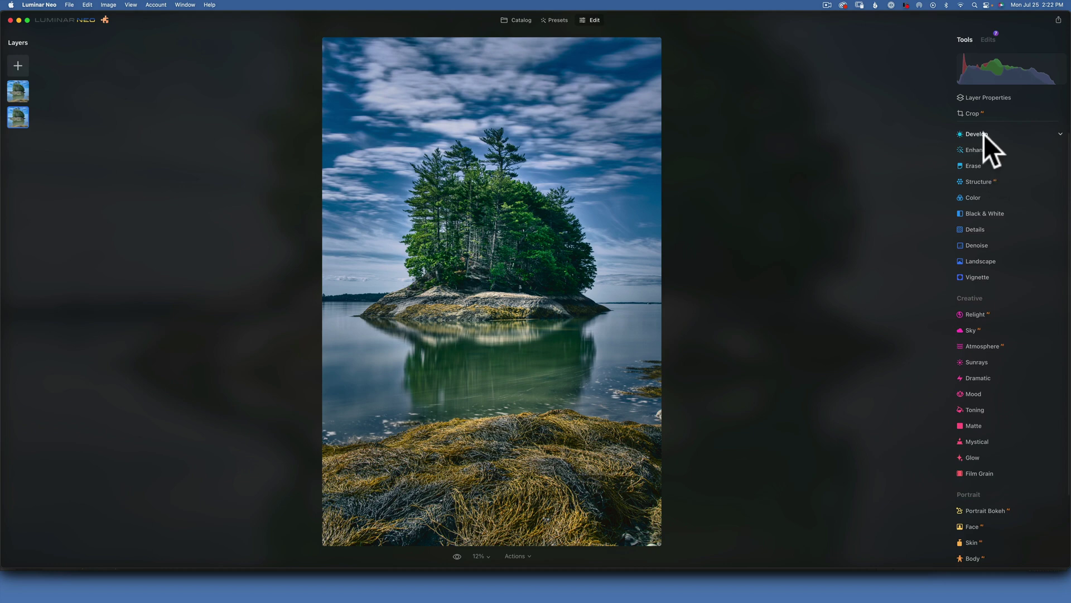
left_click(983, 134)
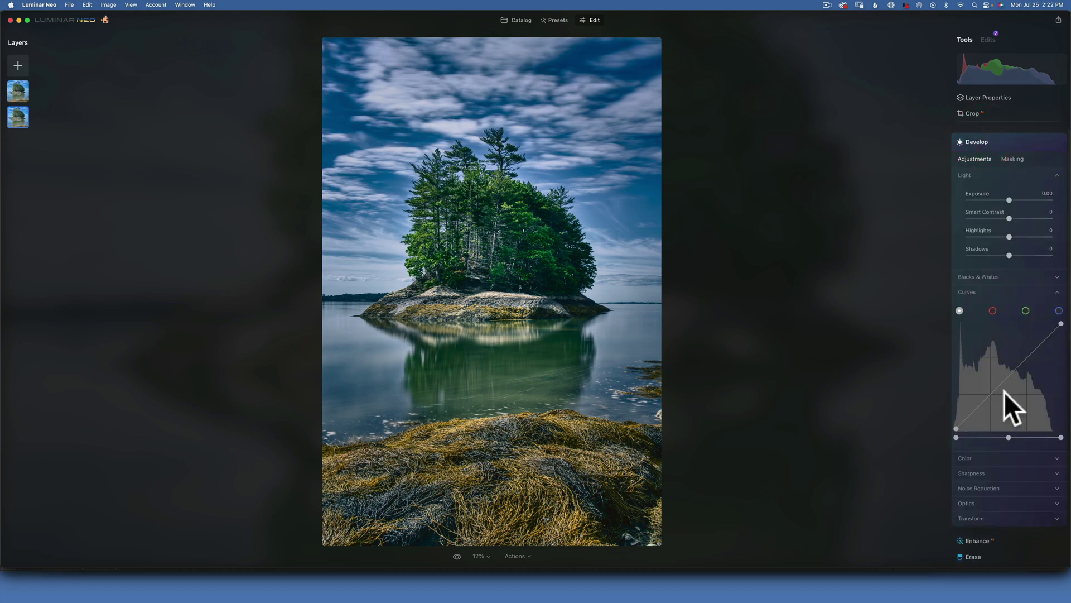
scroll(1005, 392, "down", 4)
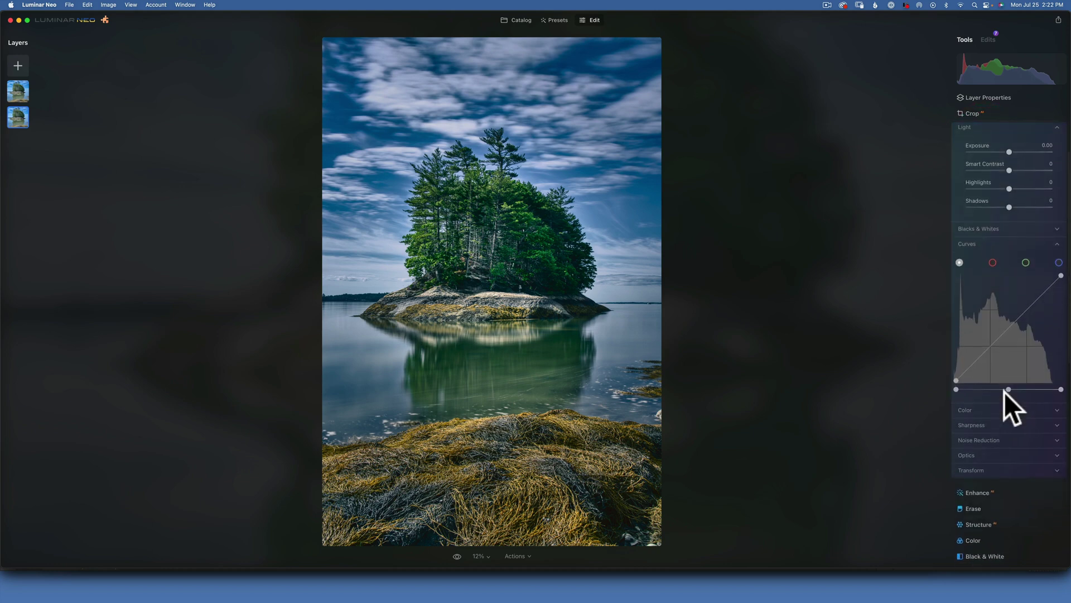
scroll(1004, 392, "up", 5)
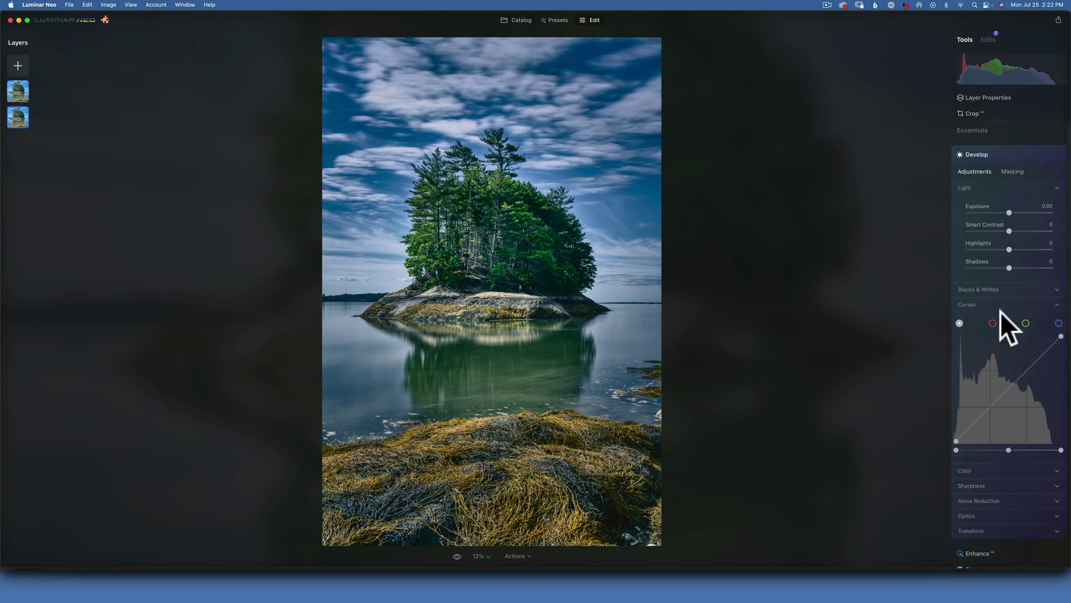
left_click(974, 156)
left_click(973, 210)
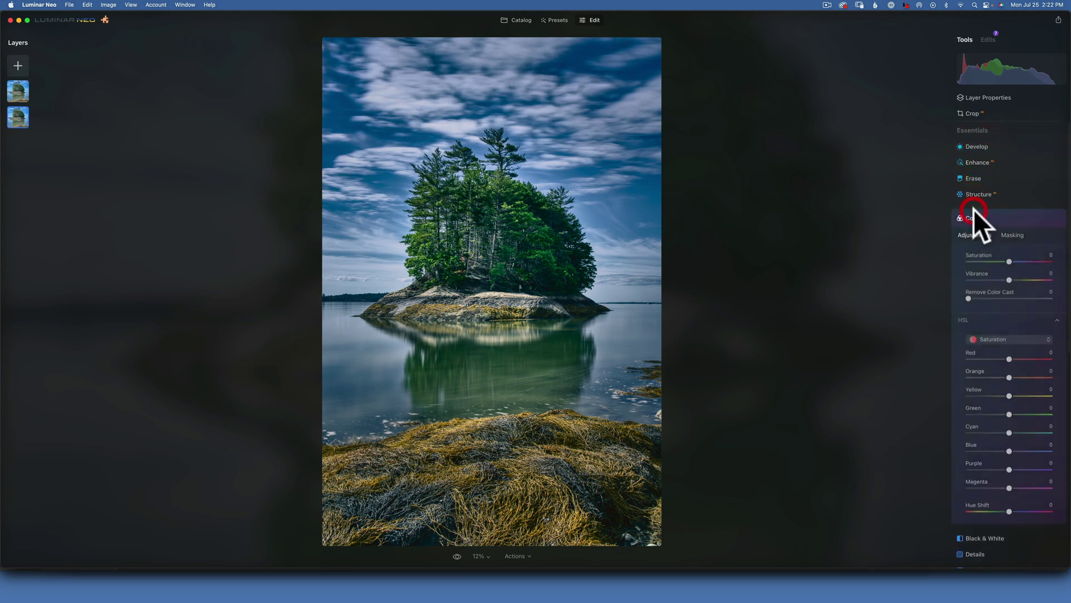
mouse_move(1009, 278)
left_mouse_down()
mouse_move(1029, 279)
mouse_move(1013, 279)
left_mouse_up()
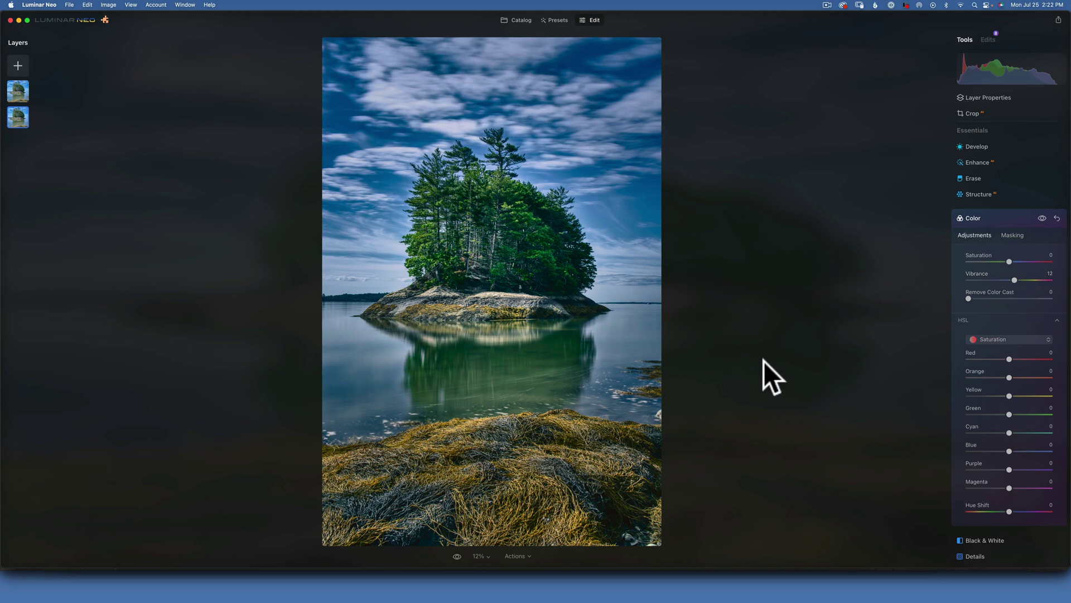
Step: Toggle between the unedited original and the edited island photo to compare
left_click(457, 556)
left_click(457, 556)
left_click(457, 556)
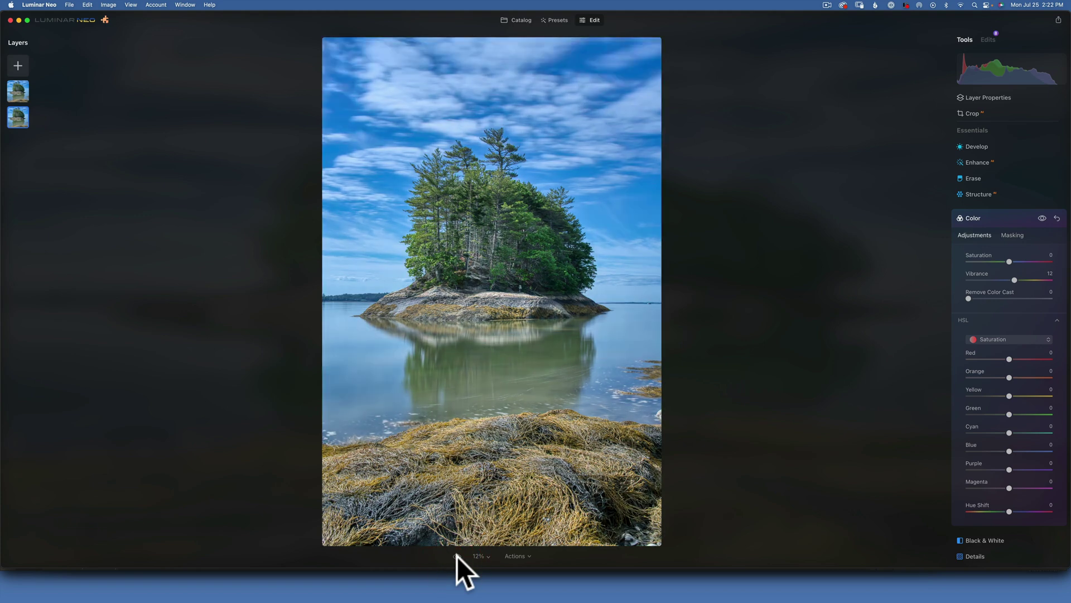
left_click(457, 556)
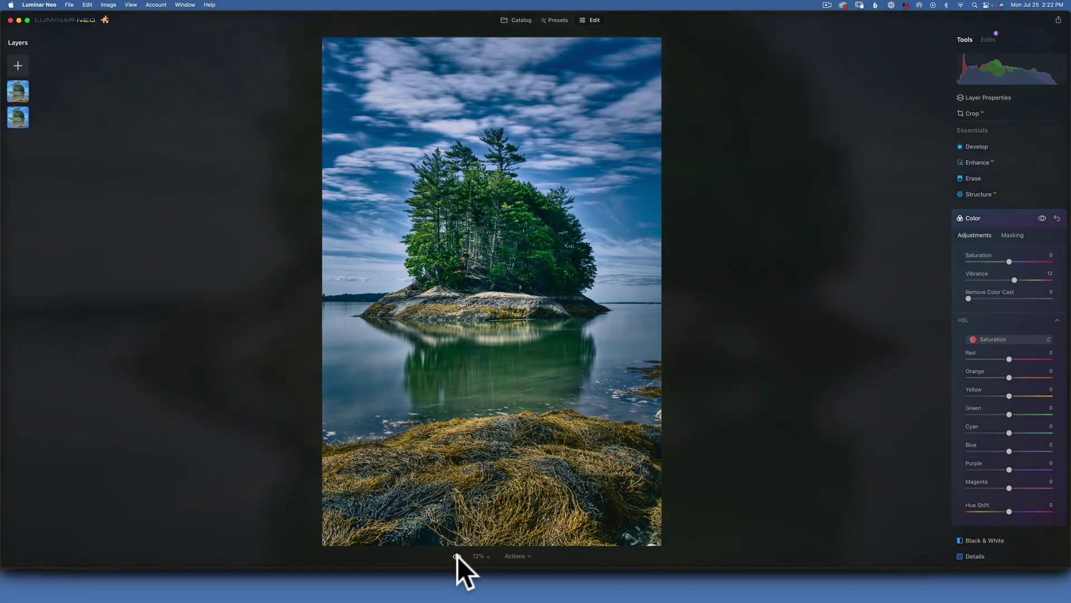
Step: Straighten the island photo to 0° rotation in Crop and apply the crop
left_click(969, 113)
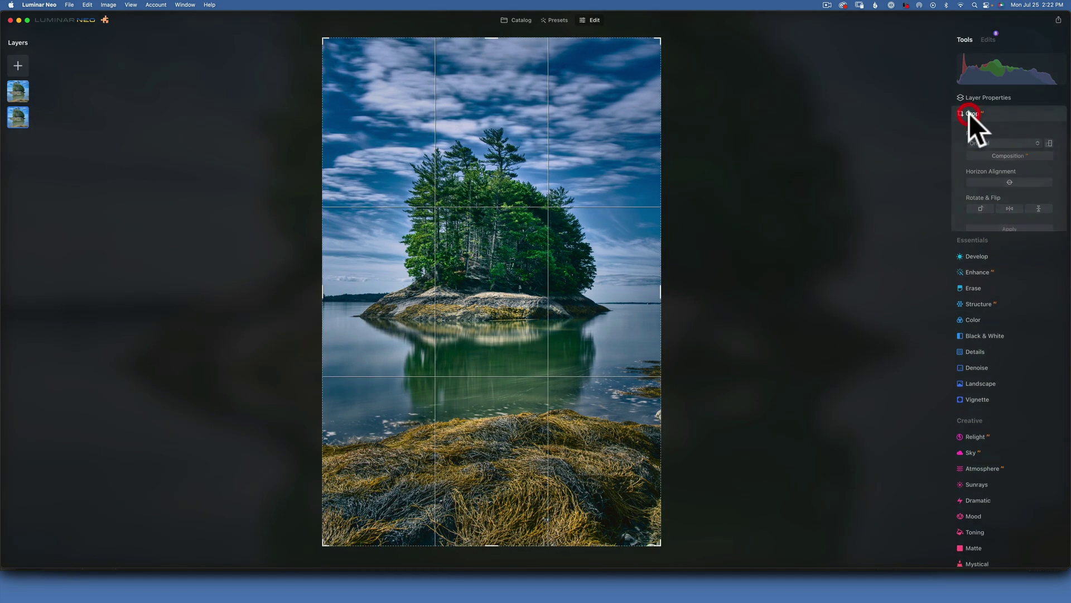
left_click(662, 36)
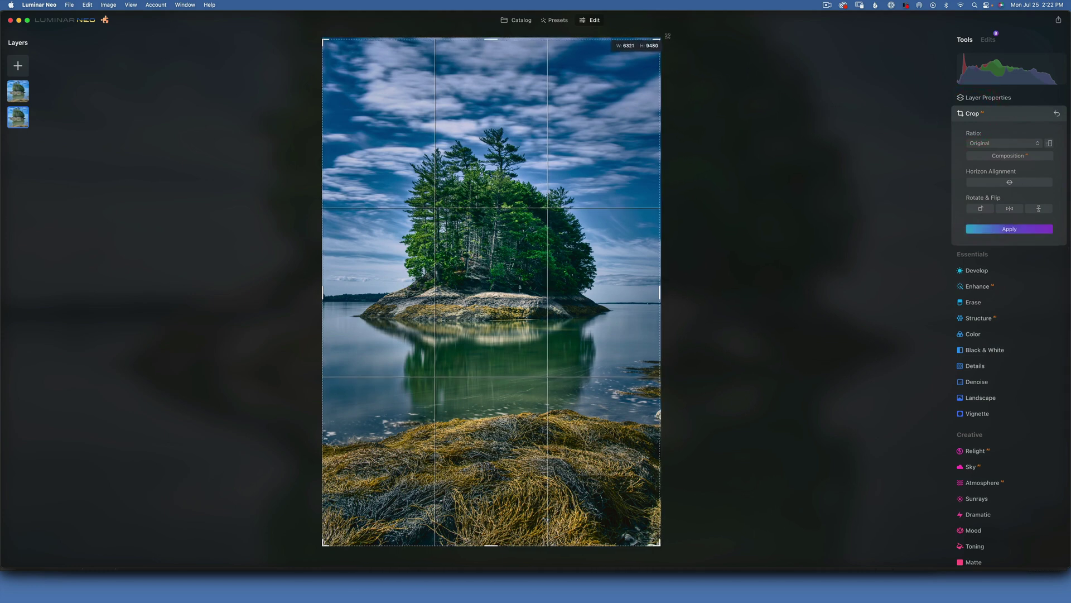
left_click_drag(669, 31, 669, 32)
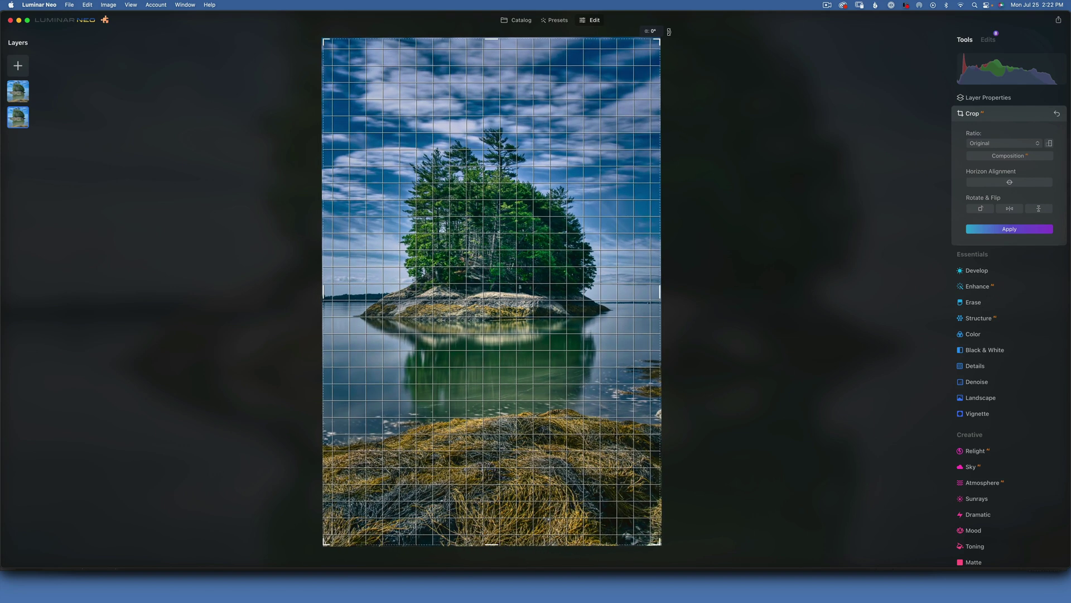
left_click_drag(669, 31, 670, 34)
key("Return")
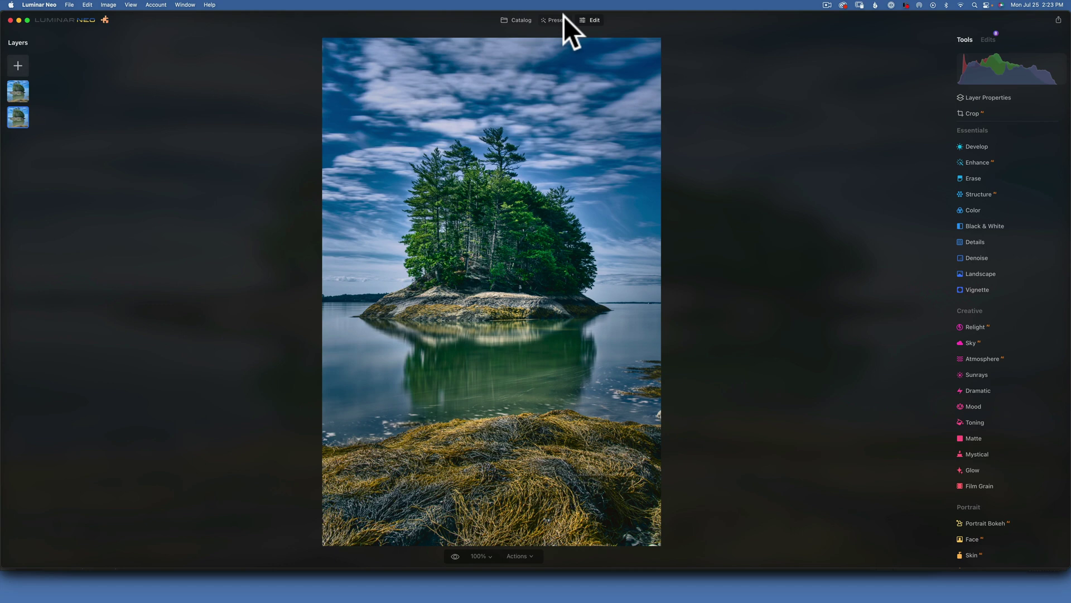
Step: Open the slot canyon photo from the Catalog's All Photos for editing
left_click(521, 20)
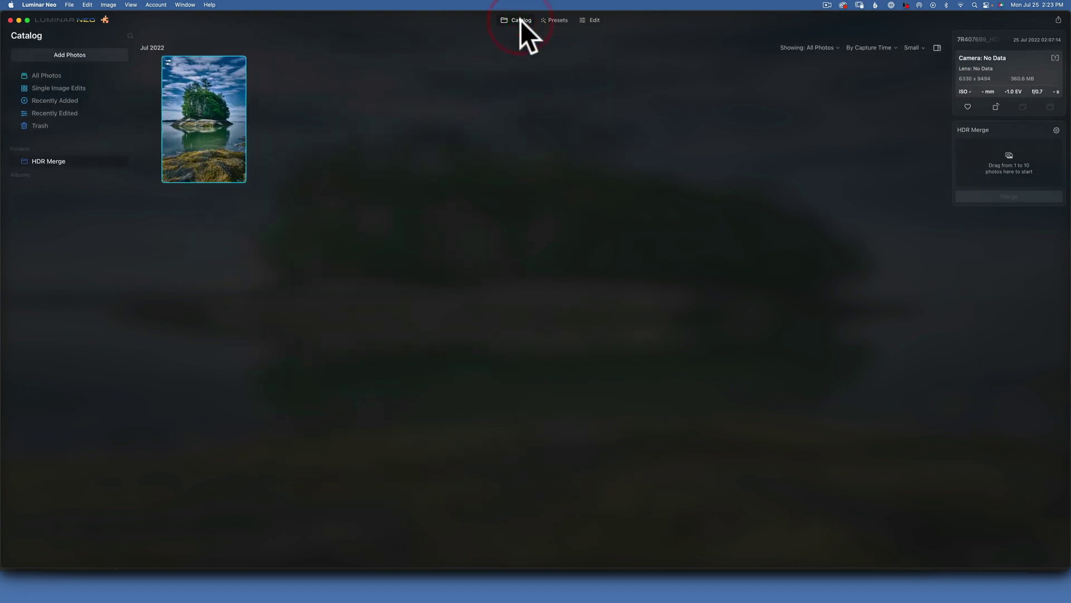
left_click(52, 75)
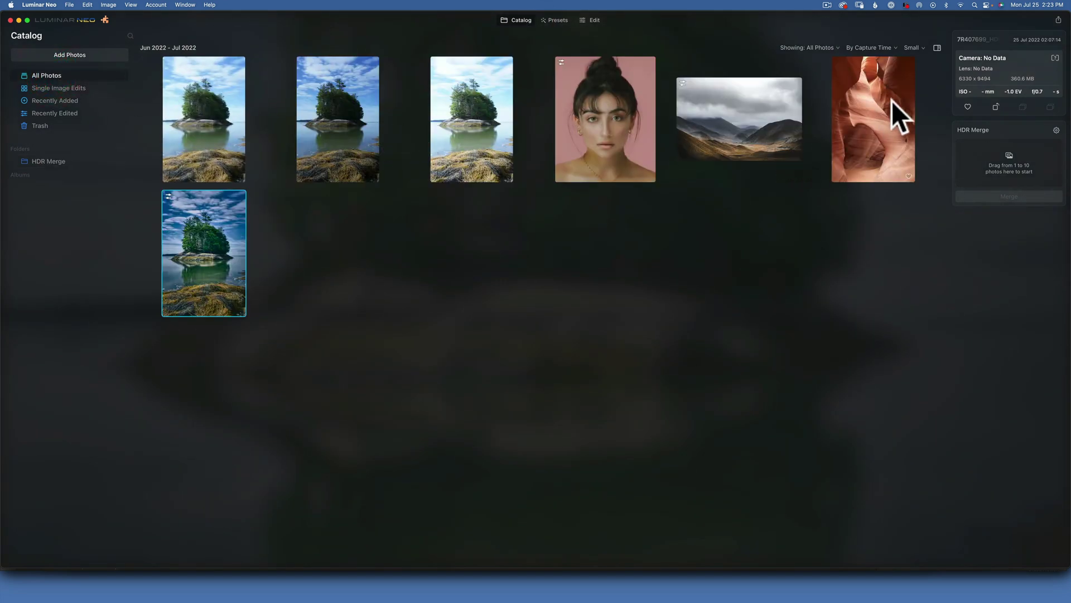
double_click(858, 115)
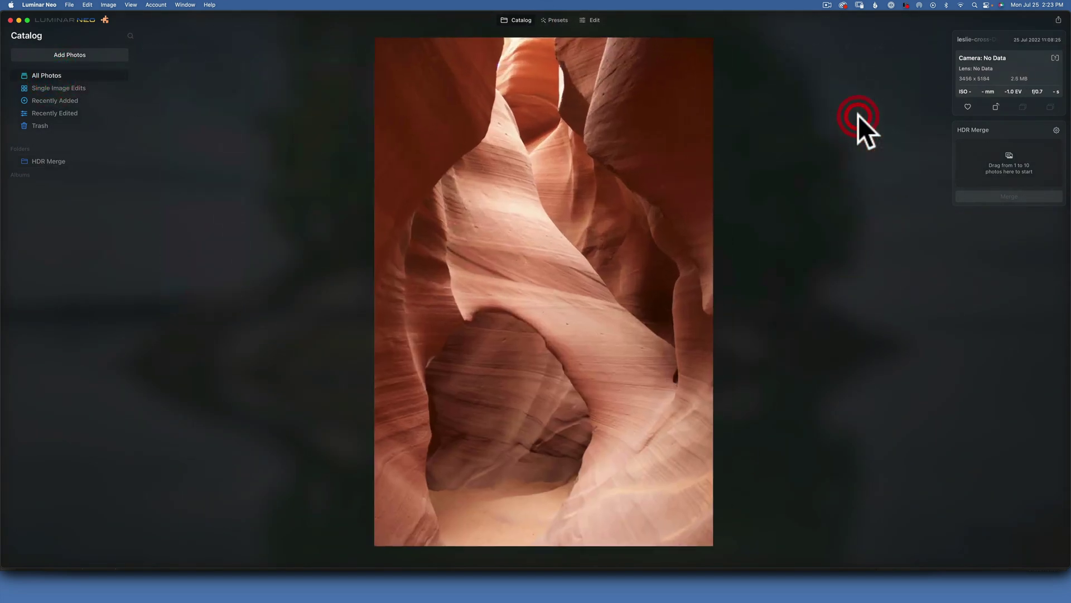
left_click(595, 20)
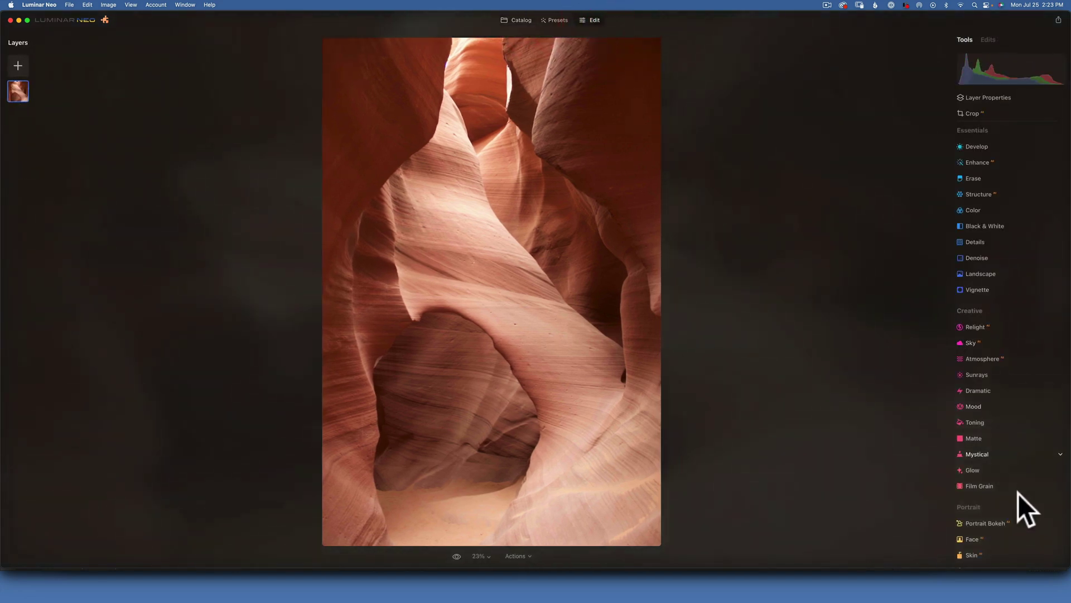
scroll(976, 484, "down", 4)
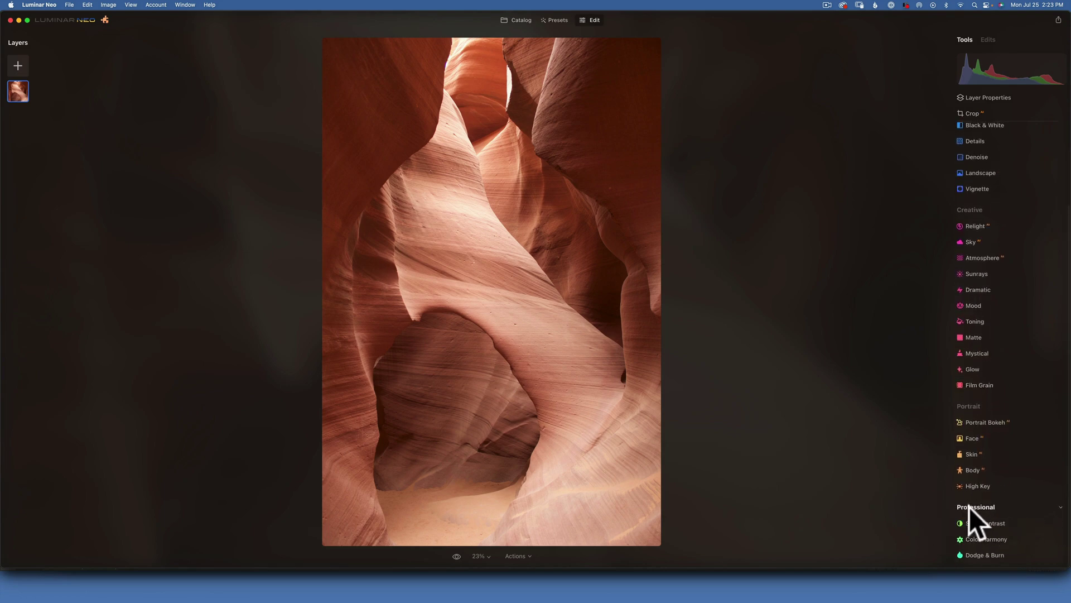
Step: Darken the rock inside the arch with a size-109 Dodge & Burn Darken brush
left_click(980, 555)
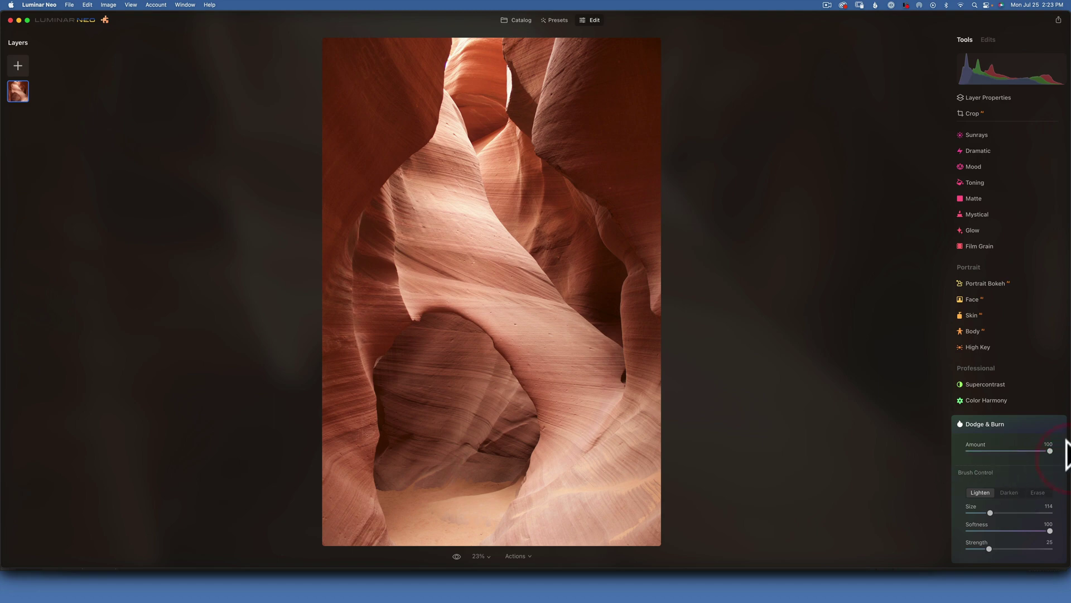
mouse_move(1050, 451)
left_mouse_down()
mouse_move(931, 457)
mouse_move(1055, 452)
left_mouse_up()
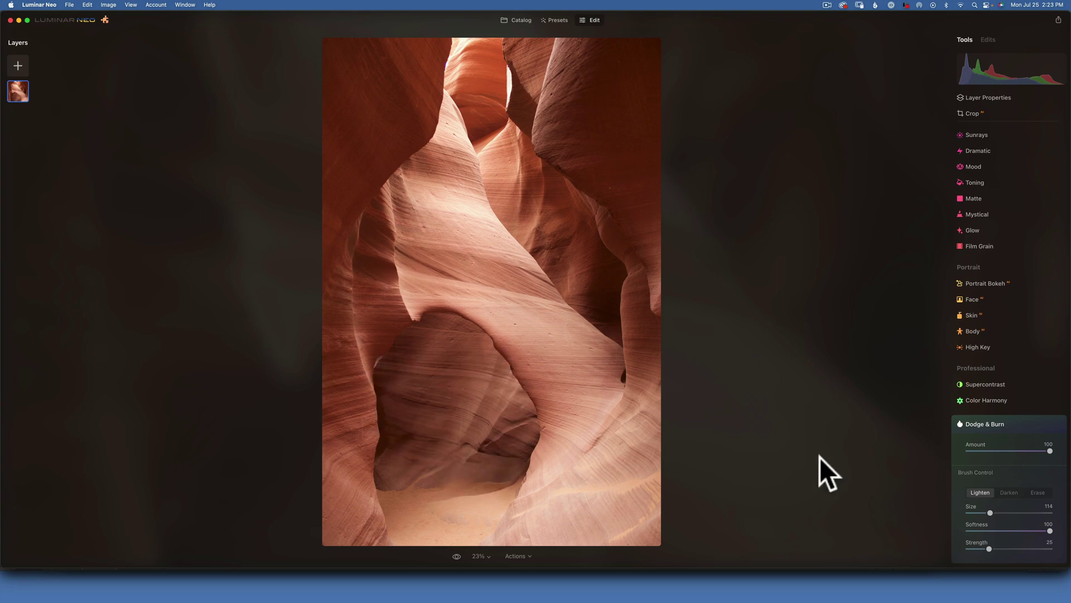
left_click(1009, 493)
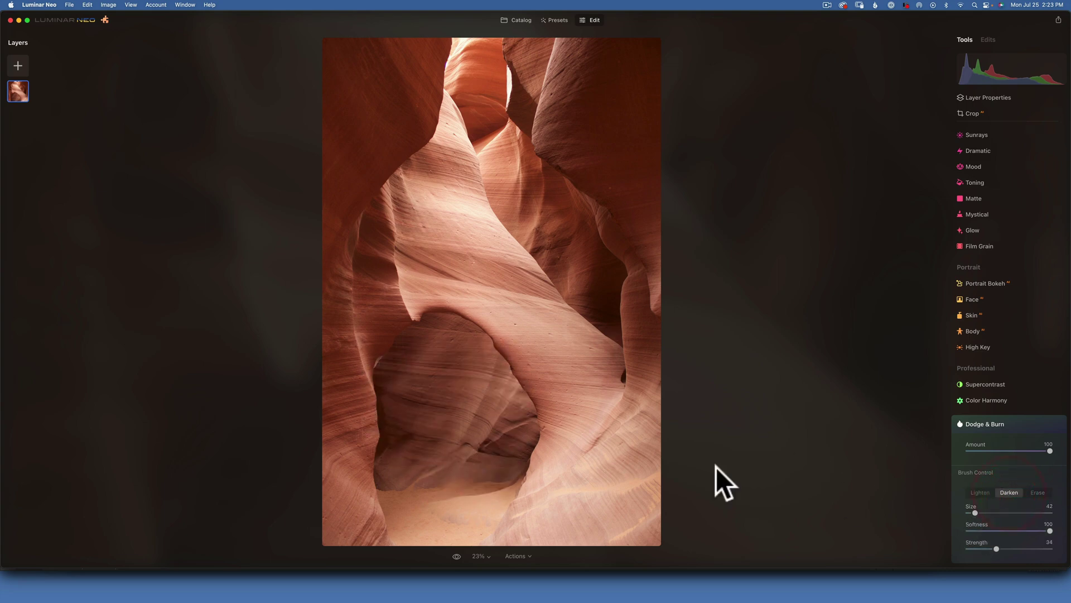
left_click_drag(976, 512, 989, 513)
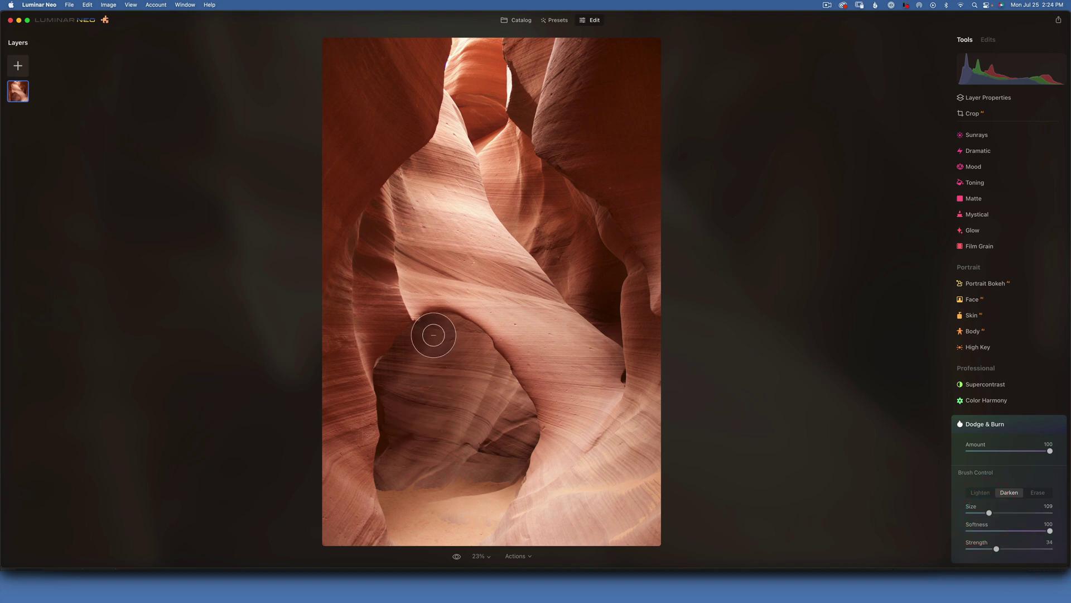
mouse_move(433, 335)
left_mouse_down()
mouse_move(499, 389)
mouse_move(510, 441)
mouse_move(493, 463)
mouse_move(394, 469)
mouse_move(398, 385)
mouse_move(413, 361)
mouse_move(452, 347)
mouse_move(411, 409)
mouse_move(478, 402)
mouse_move(452, 453)
mouse_move(494, 415)
mouse_move(484, 374)
mouse_move(511, 407)
left_mouse_up()
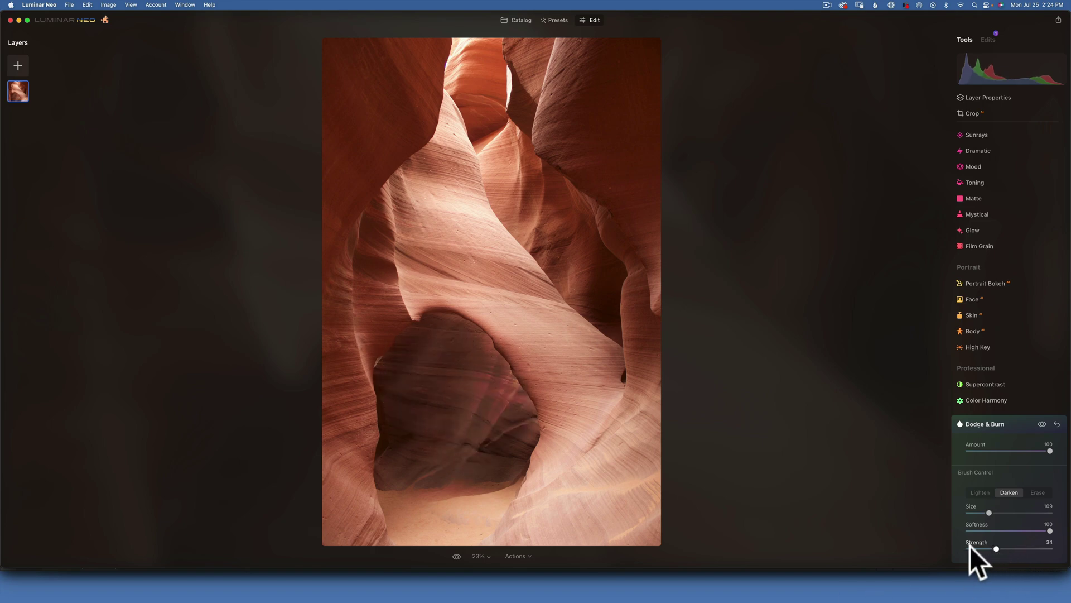
mouse_move(455, 376)
left_mouse_down()
mouse_move(467, 363)
mouse_move(492, 397)
left_mouse_up()
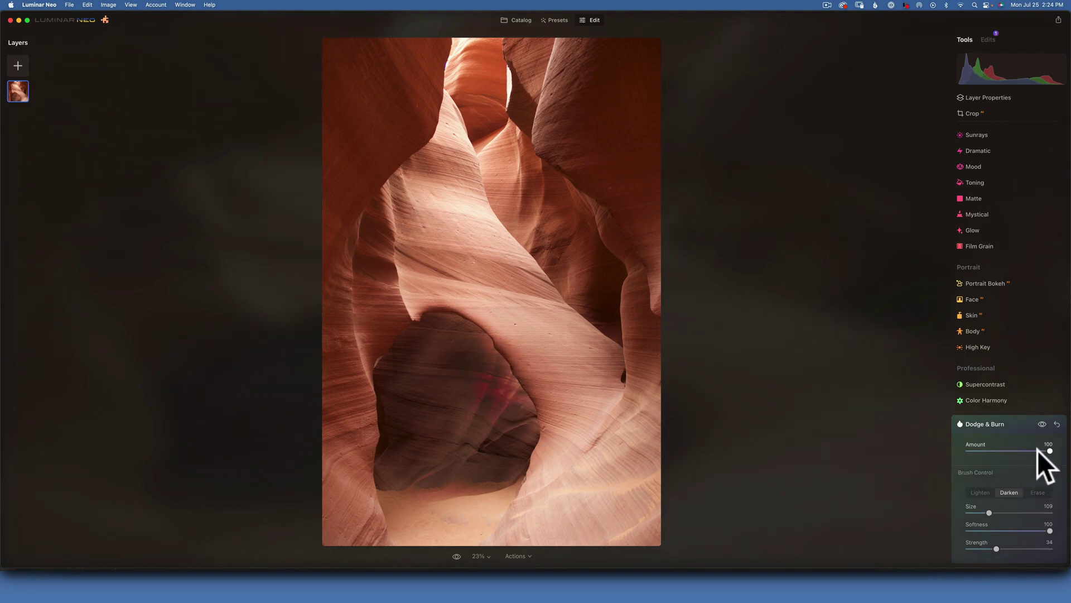
Step: Fade the arch darkening to Amount 20 and toggle the effect to compare
left_click_drag(1050, 449, 976, 453)
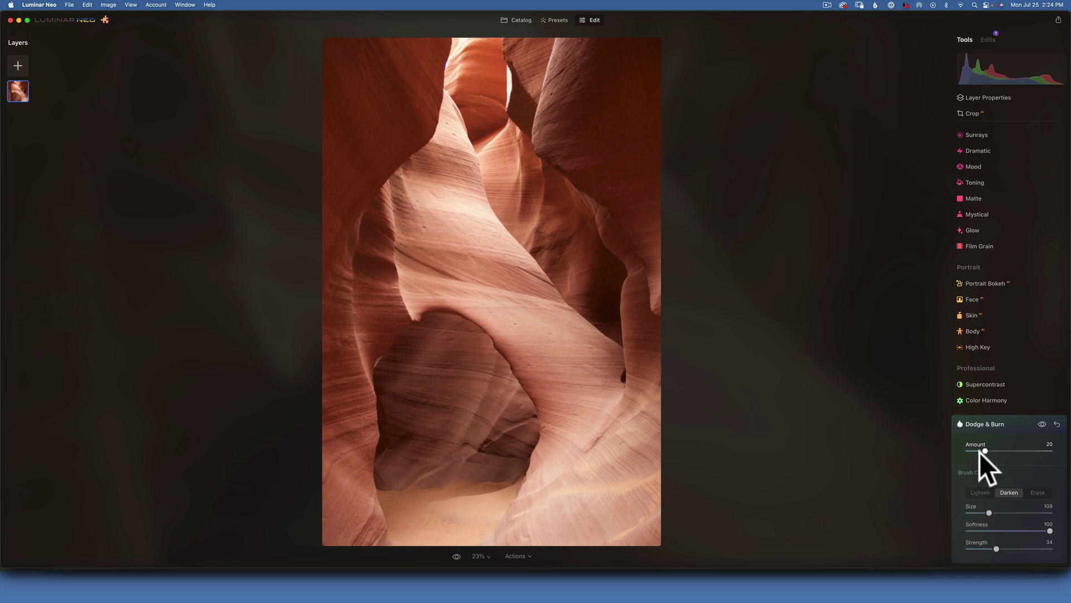
left_click(1041, 422)
left_click(1042, 423)
left_click(1041, 422)
left_click(1041, 422)
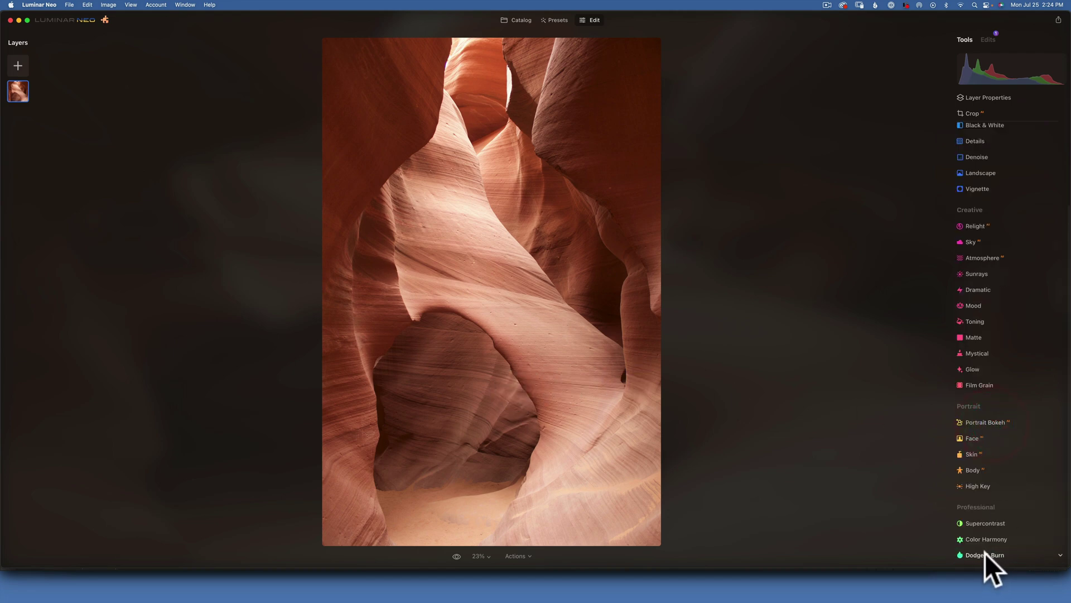
Step: Darken the upper canyon walls and, with a size-60 brush, the lower right, at Amount 24
left_click(987, 552)
scroll(993, 530, "down", 1)
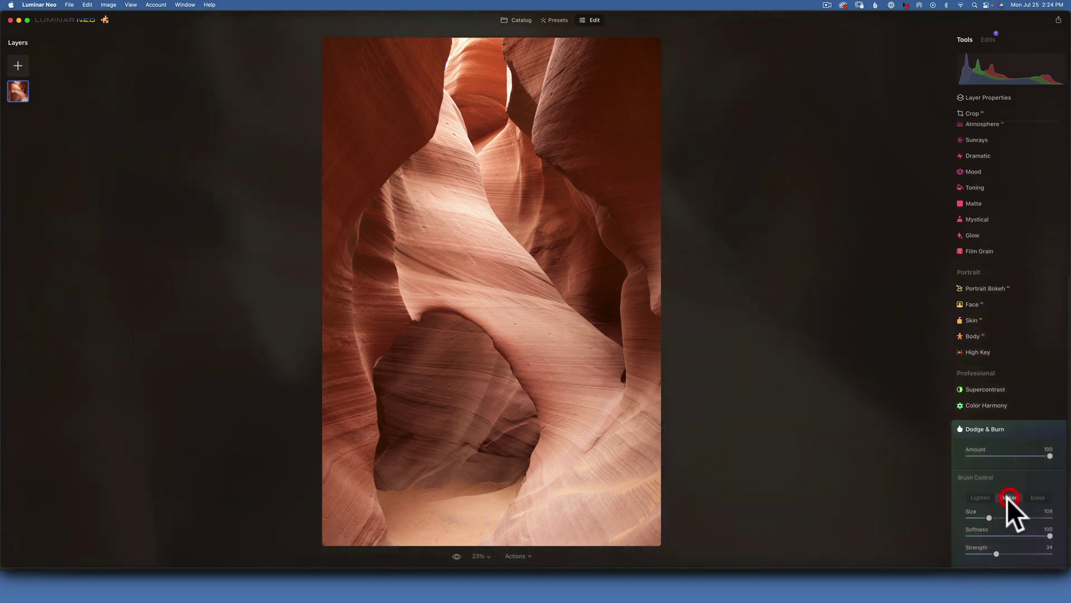
mouse_move(438, 180)
left_mouse_down()
mouse_move(417, 163)
mouse_move(465, 173)
mouse_move(444, 167)
mouse_move(433, 265)
mouse_move(407, 254)
mouse_move(534, 281)
mouse_move(517, 286)
mouse_move(640, 397)
mouse_move(530, 362)
mouse_move(622, 371)
mouse_move(545, 422)
mouse_move(551, 395)
mouse_move(658, 448)
left_mouse_up()
key("bracketleft")
key("bracketleft")
key("bracketleft")
key("bracketleft")
key("bracketleft")
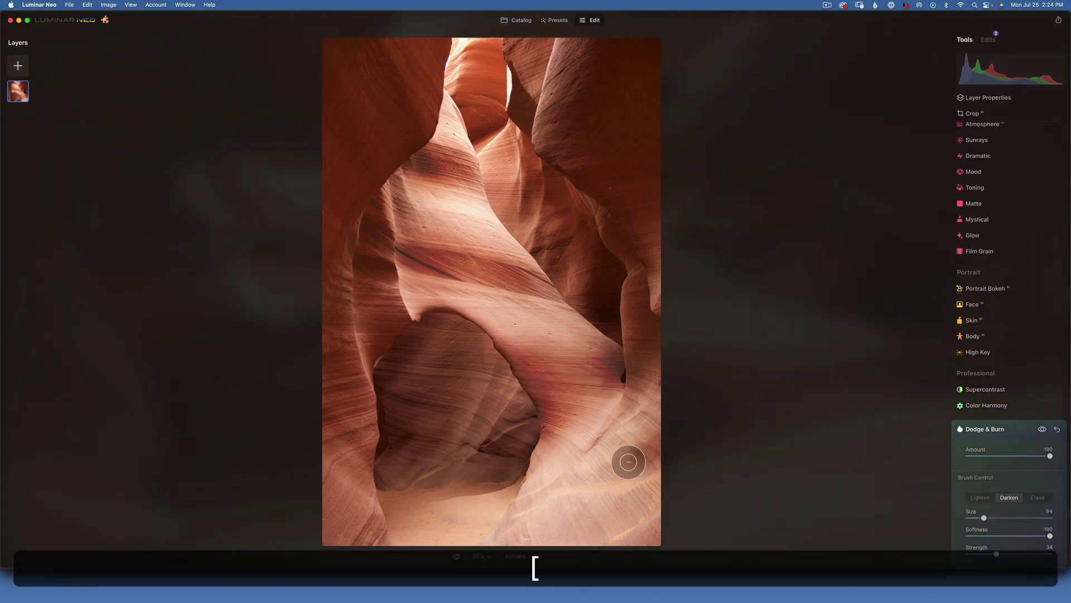
left_click(562, 485)
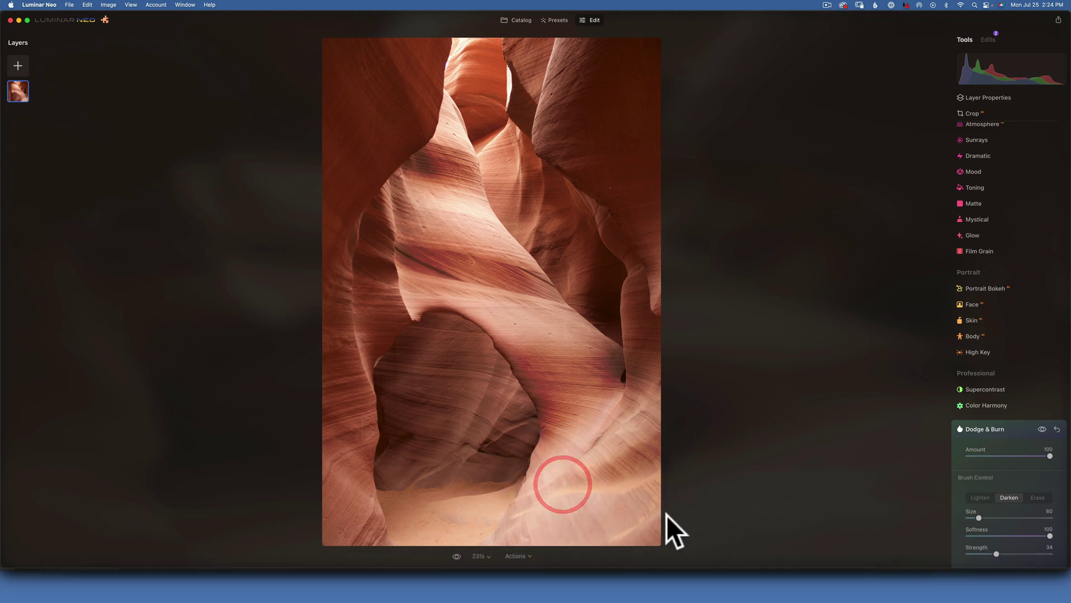
left_click(631, 544)
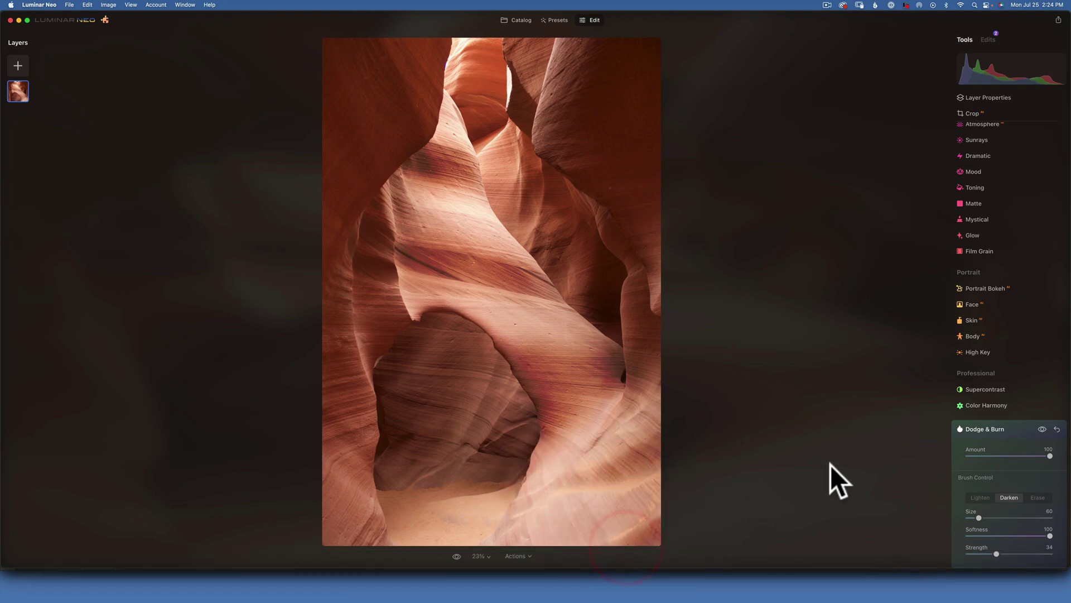
left_click_drag(1049, 454, 983, 454)
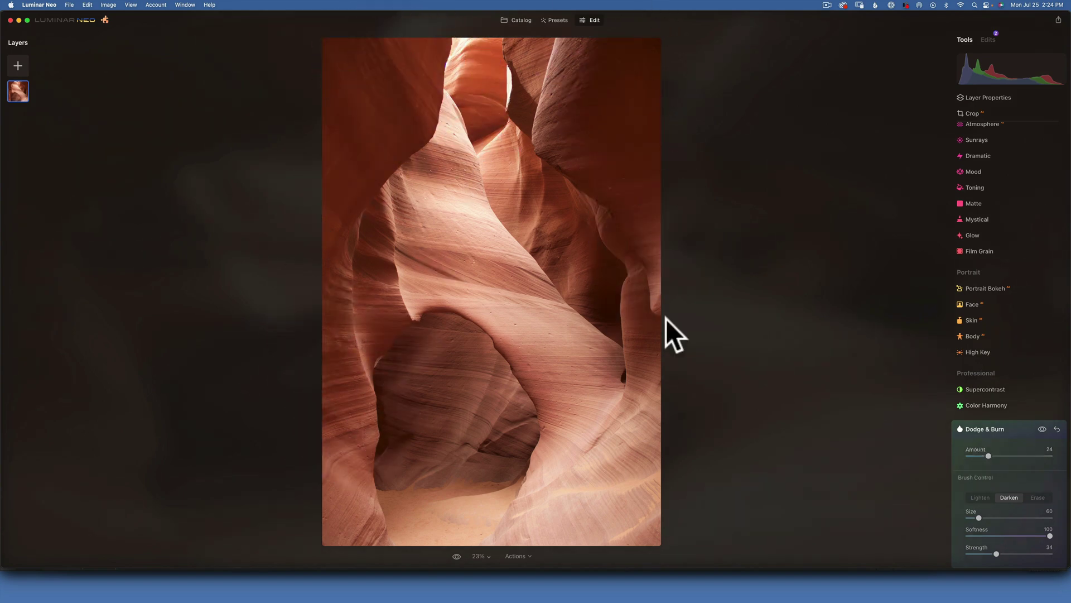
Step: Lighten the upper-right rock with a size-162 brush, then erase that lightening
left_click(989, 428)
left_click(987, 553)
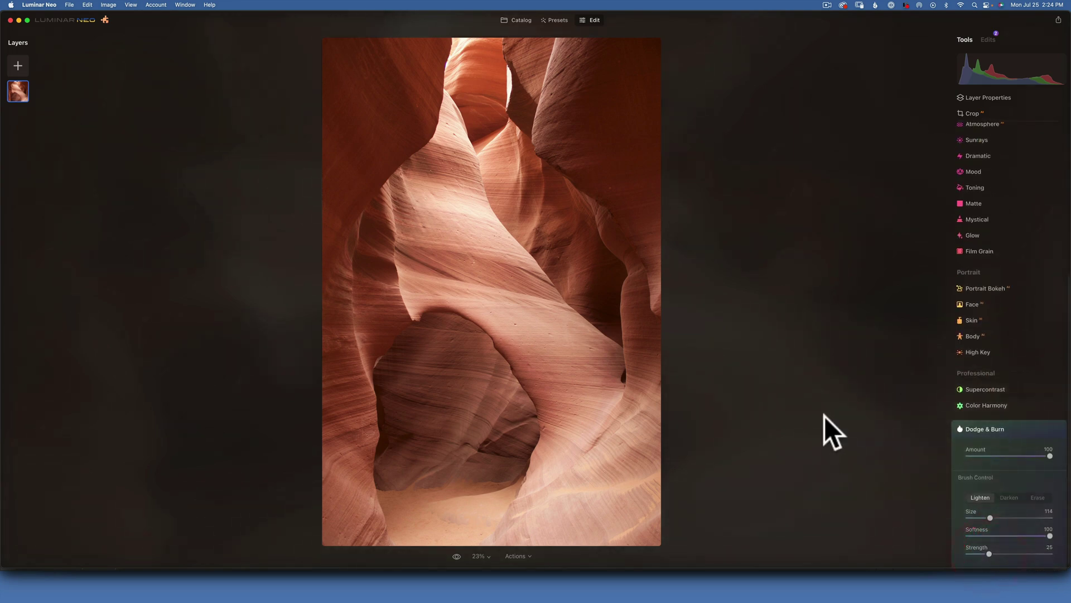
key("bracketright")
key("bracketright")
key("bracketright")
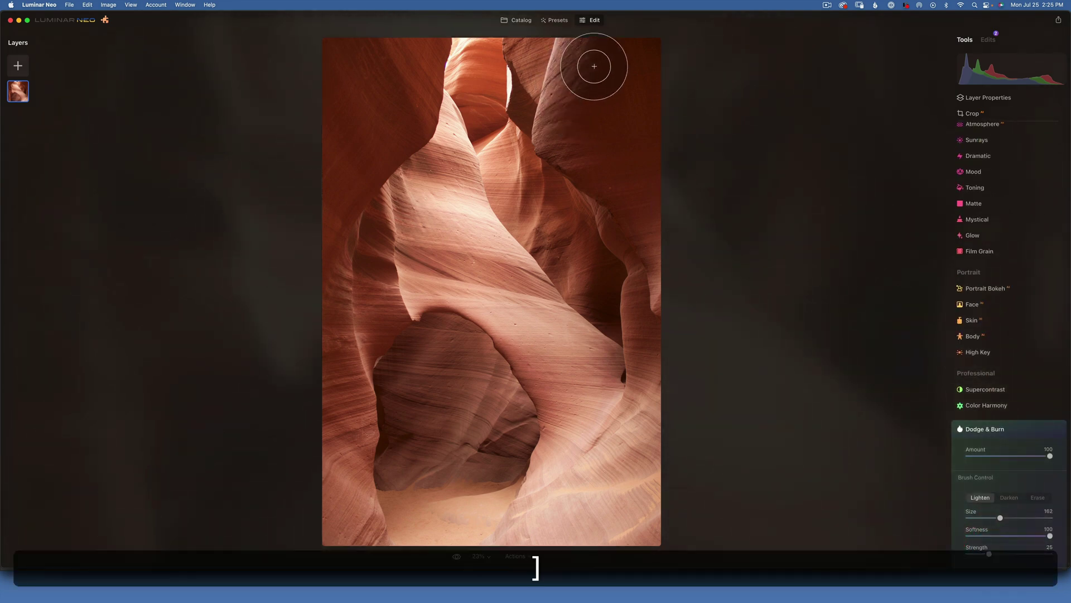
mouse_move(587, 143)
left_mouse_down()
mouse_move(635, 191)
mouse_move(638, 29)
mouse_move(621, 77)
mouse_move(591, 58)
mouse_move(580, 116)
left_mouse_up()
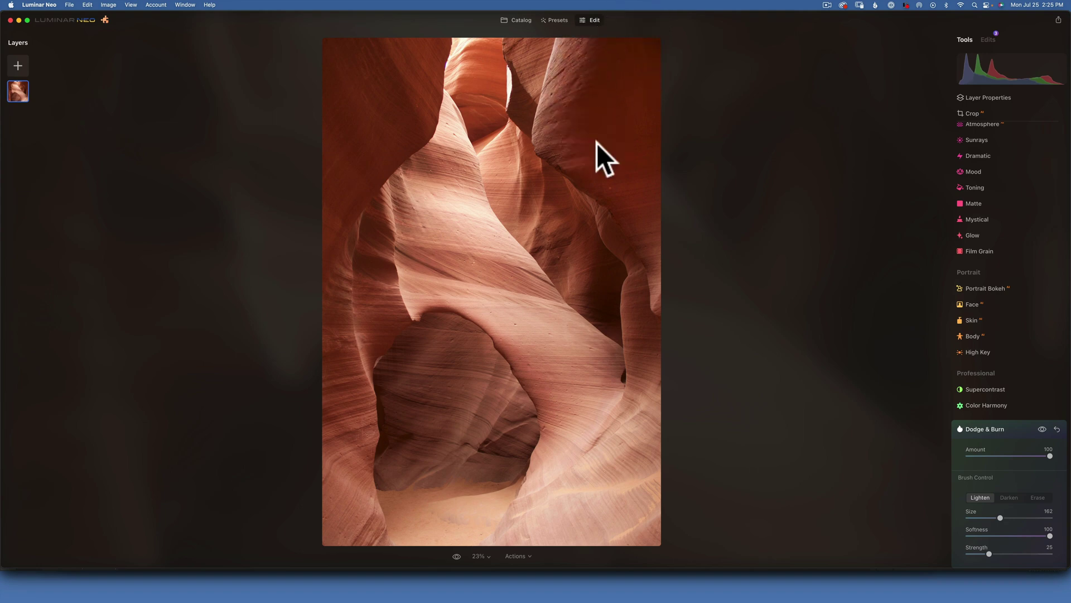
left_click(1039, 498)
mouse_move(579, 52)
left_mouse_down()
mouse_move(664, 24)
mouse_move(603, 195)
mouse_move(661, 175)
mouse_move(659, 304)
mouse_move(576, 160)
mouse_move(545, 141)
mouse_move(603, 45)
mouse_move(651, 277)
mouse_move(636, 235)
mouse_move(629, 89)
mouse_move(590, 170)
left_mouse_up()
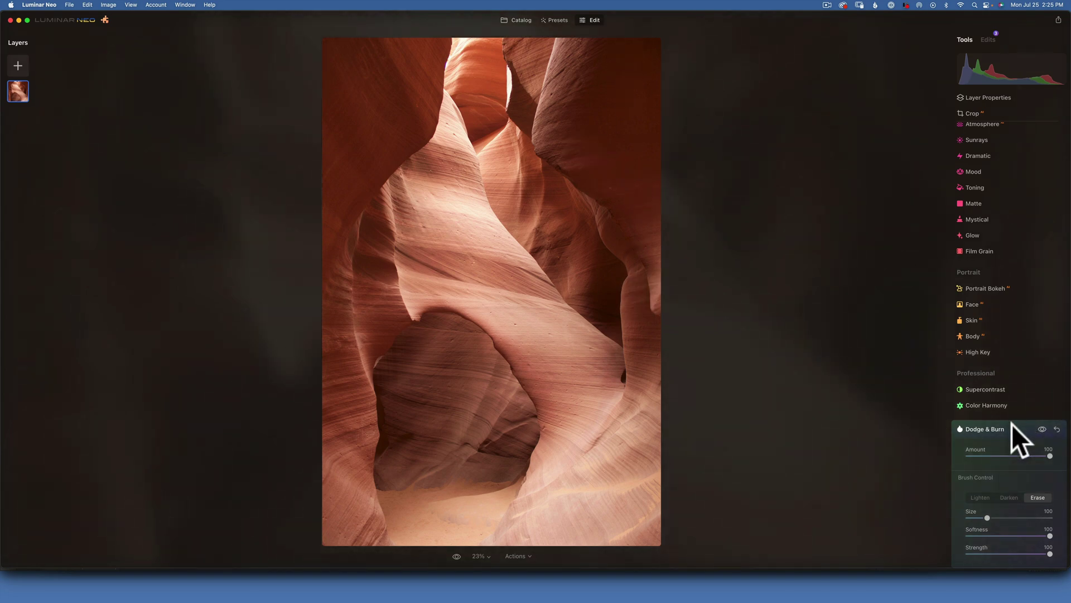
Step: Darken the top and left edges with a size-156 Darken brush at Amount 38
left_click(1008, 496)
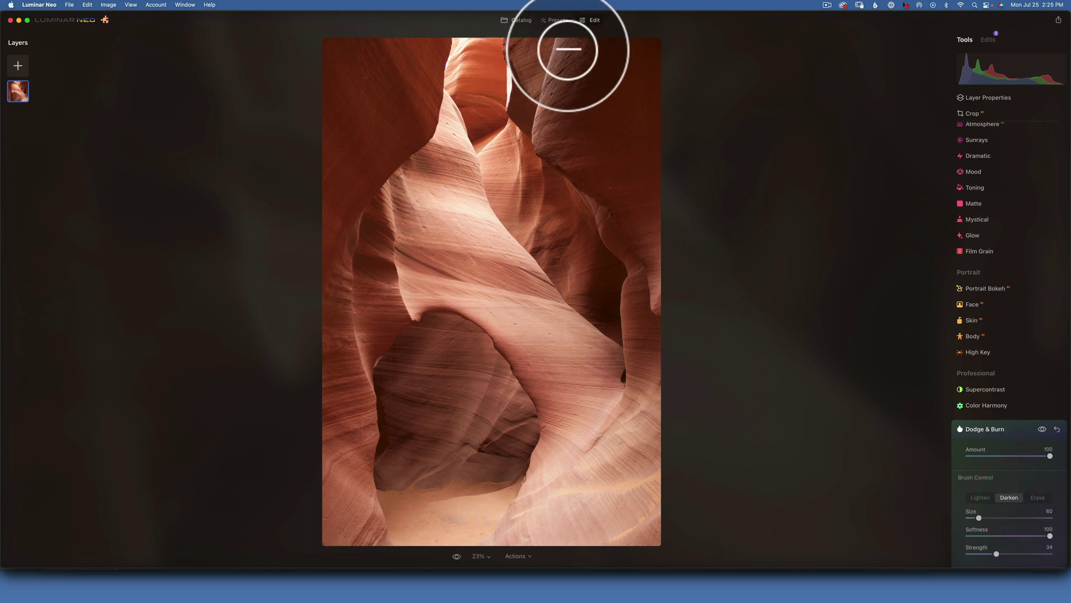
key("bracketright")
key("bracketright")
key("bracketright")
key("bracketright")
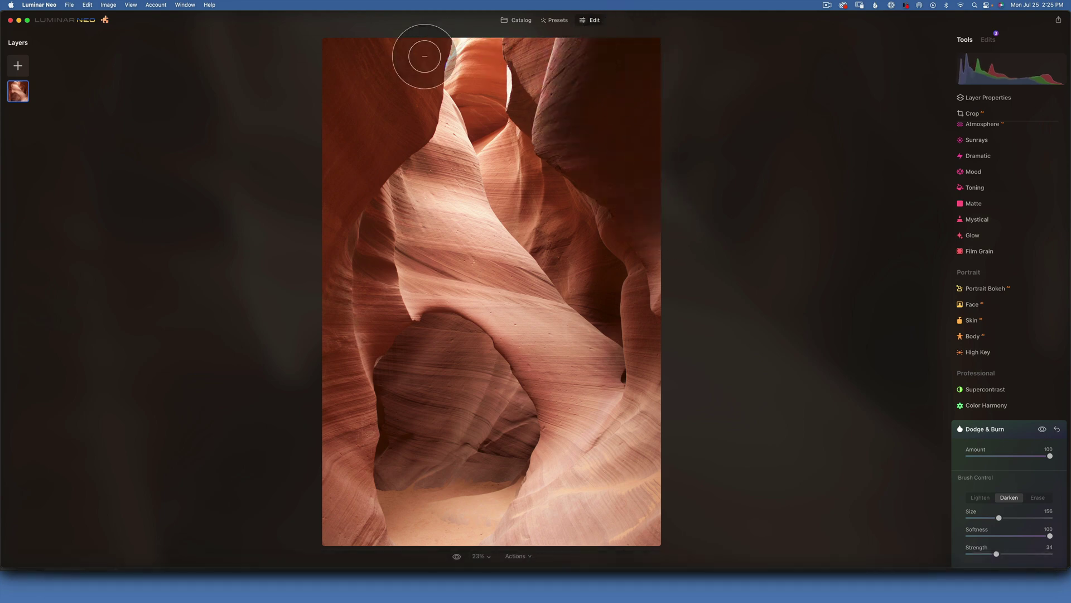
mouse_move(426, 57)
left_mouse_down()
mouse_move(400, 42)
mouse_move(415, 41)
mouse_move(394, 115)
mouse_move(358, 153)
mouse_move(303, 255)
mouse_move(381, 32)
mouse_move(293, 59)
mouse_move(333, 72)
left_mouse_up()
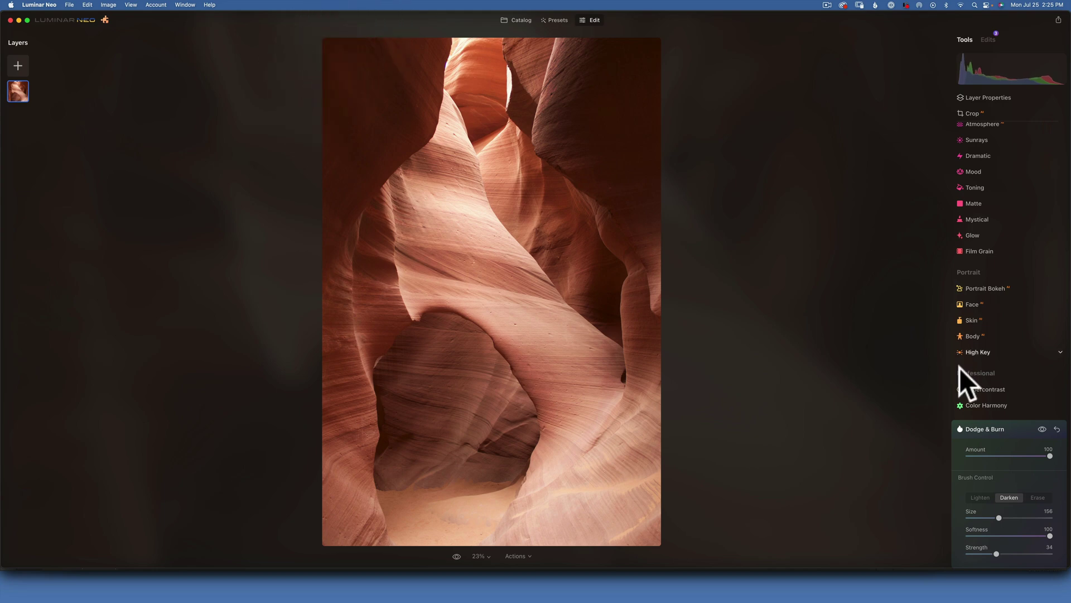
left_click_drag(1050, 454, 1013, 454)
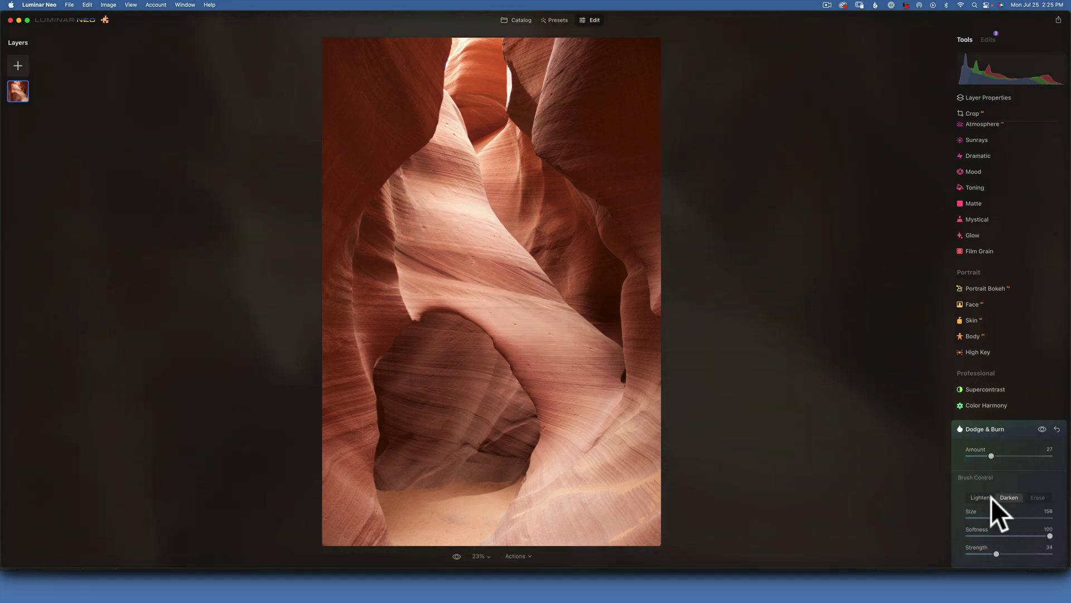
Step: Lighten the glowing canyon ridges with a size-90 Lighten brush
left_click(975, 498)
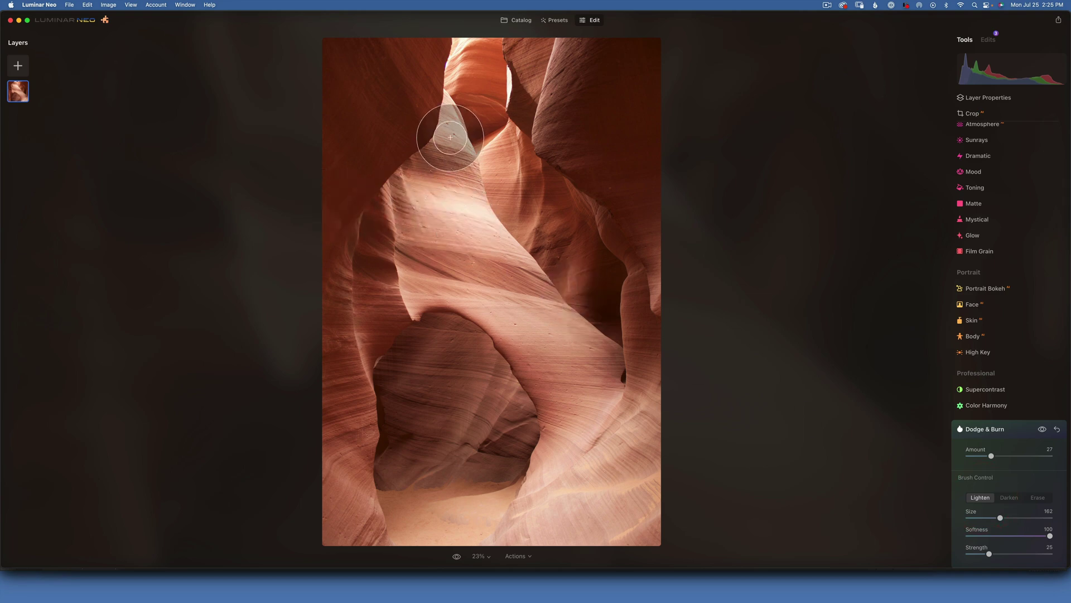
key("bracketleft")
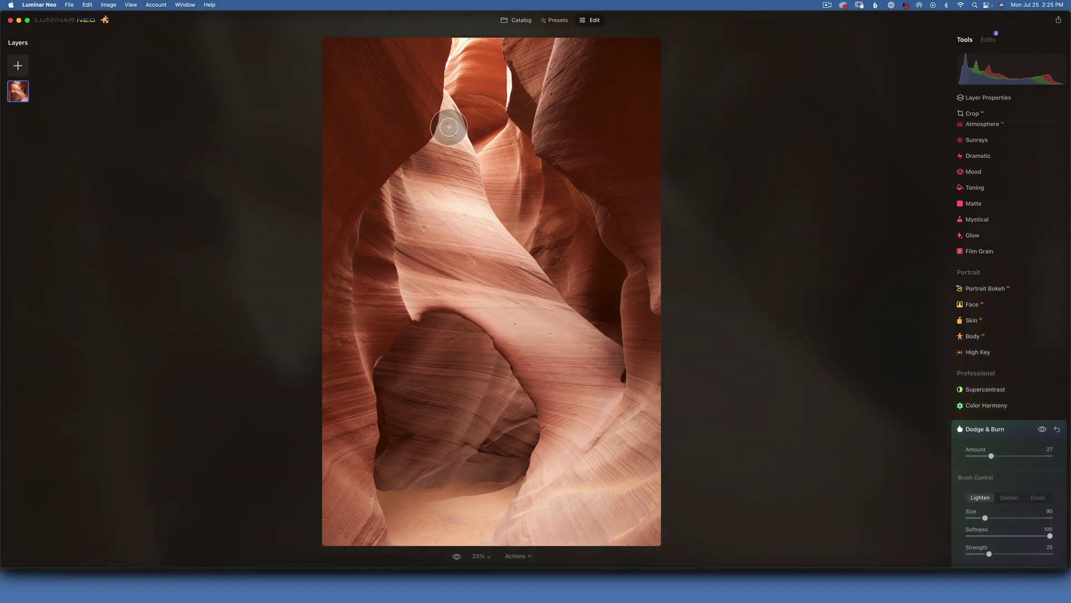
mouse_move(624, 462)
left_mouse_down()
mouse_move(596, 422)
mouse_move(538, 487)
mouse_move(643, 480)
mouse_move(561, 510)
mouse_move(565, 534)
mouse_move(533, 557)
mouse_move(403, 514)
mouse_move(480, 506)
mouse_move(508, 536)
left_mouse_up()
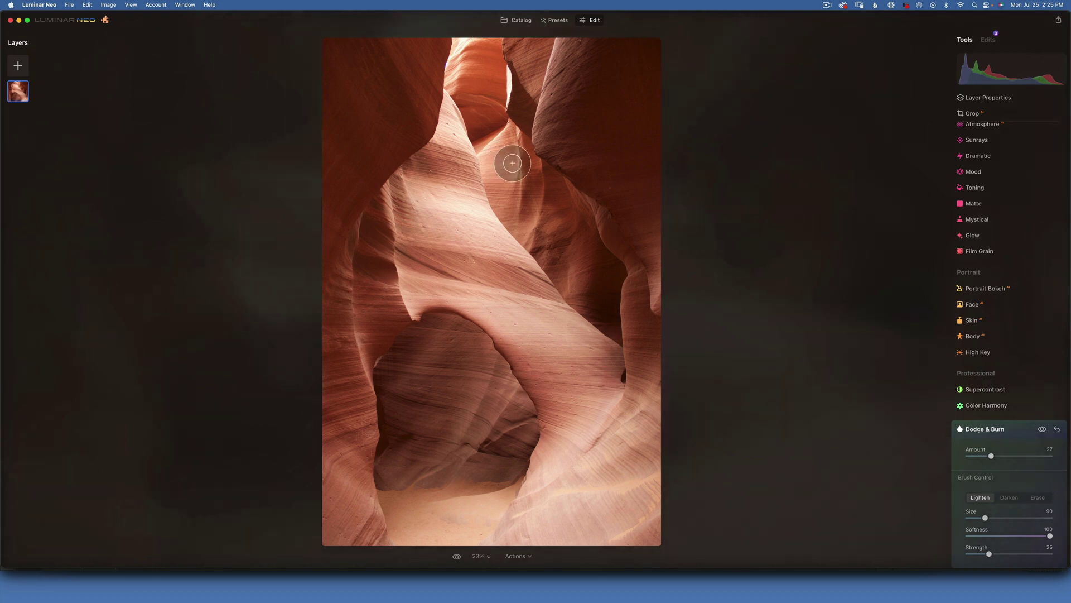
Step: Compare the Dodge & Burn and before/after views, then lighten the central rock ridge
left_click(1042, 428)
left_click(1043, 428)
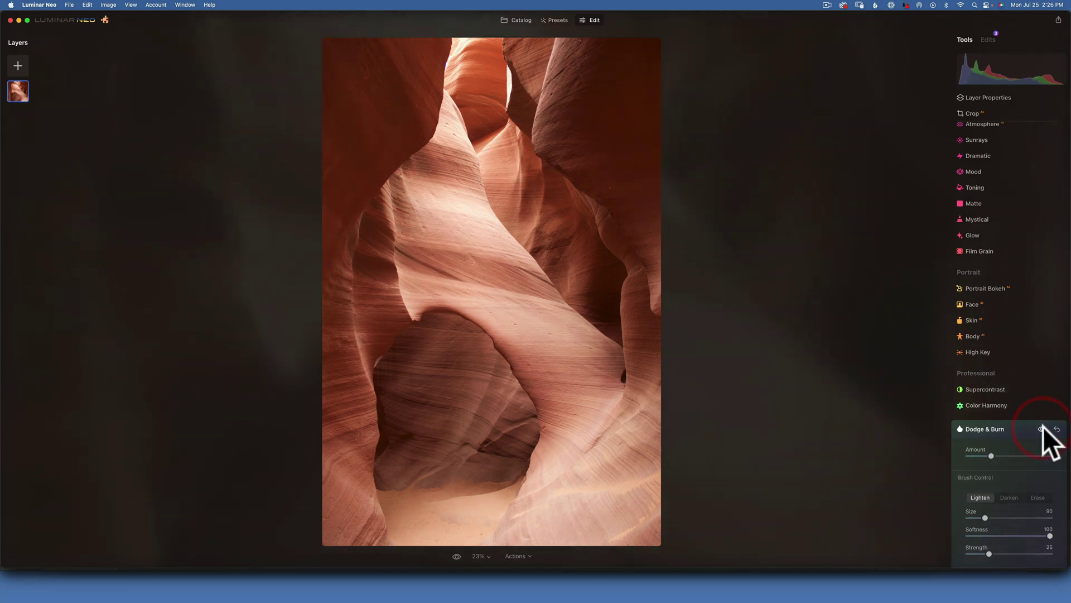
left_click(456, 556)
left_click(455, 556)
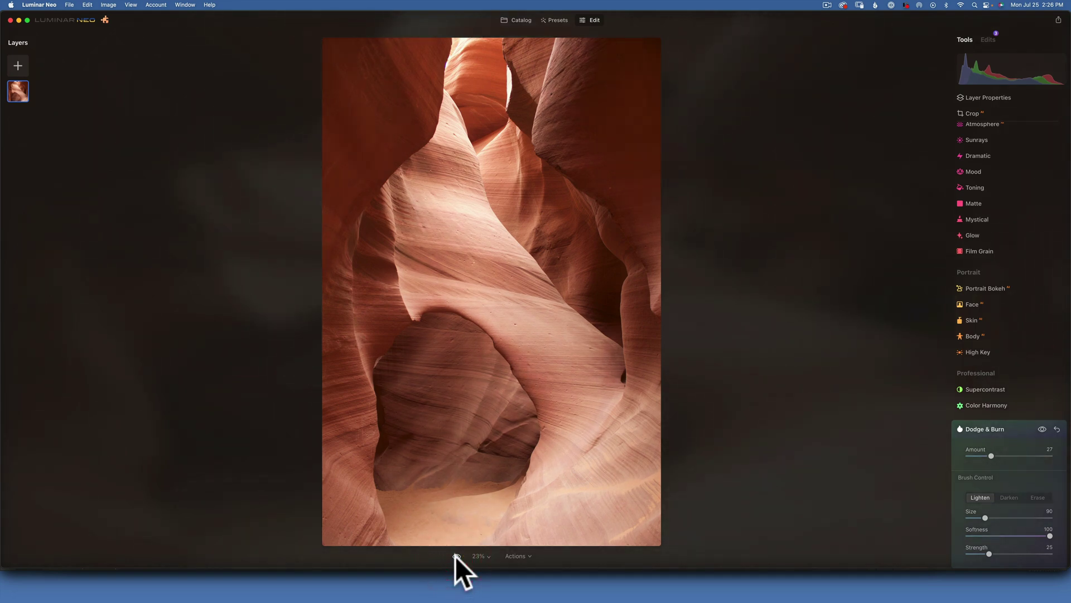
left_click(455, 556)
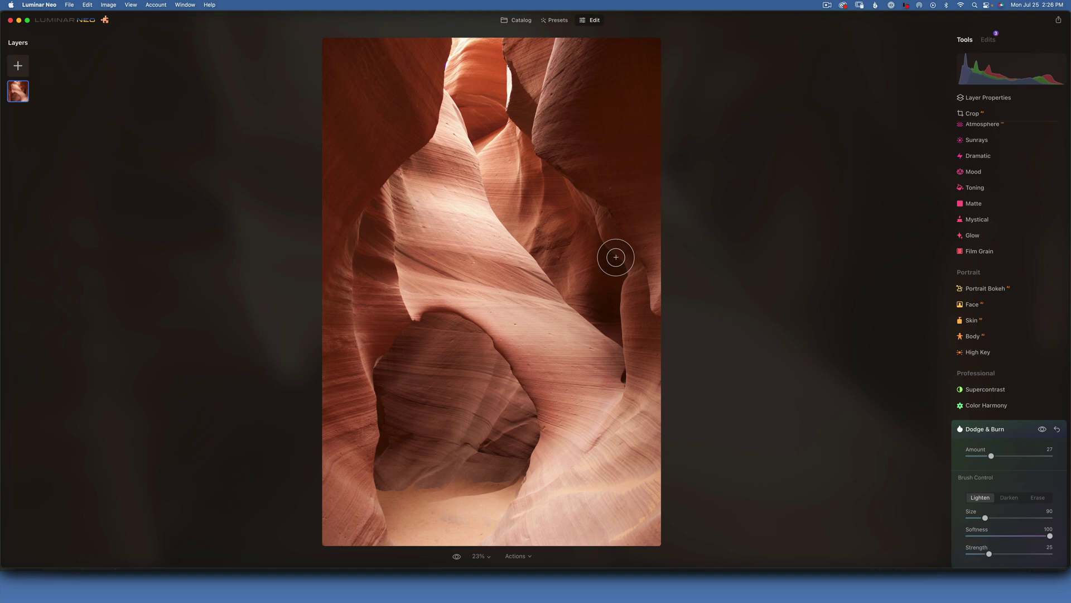
mouse_move(567, 246)
left_mouse_down()
mouse_move(418, 235)
mouse_move(481, 247)
left_mouse_up()
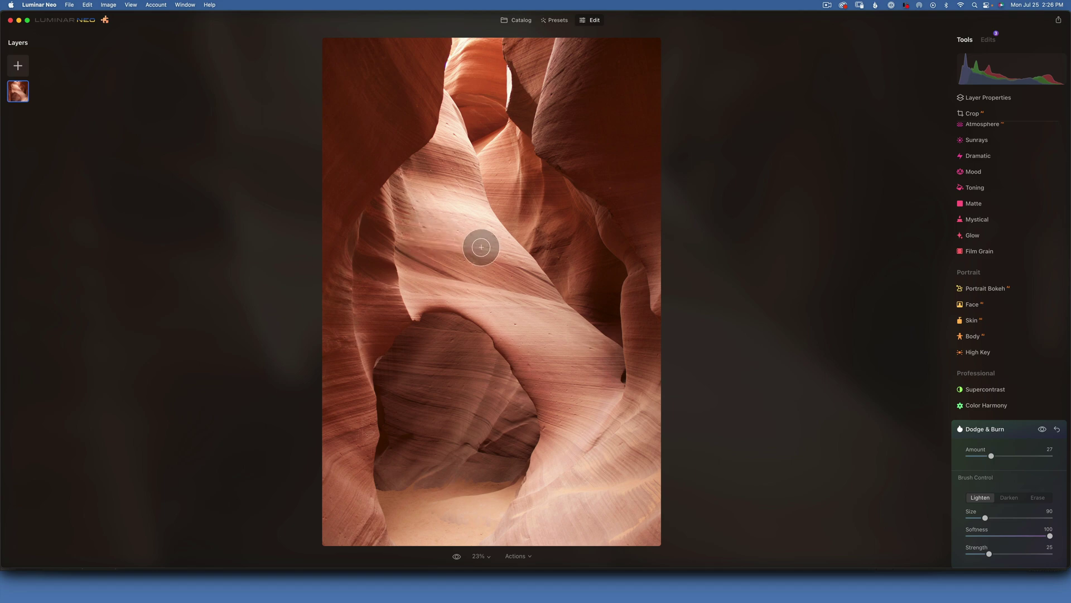
mouse_move(481, 247)
left_mouse_down()
mouse_move(565, 143)
mouse_move(542, 120)
left_mouse_up()
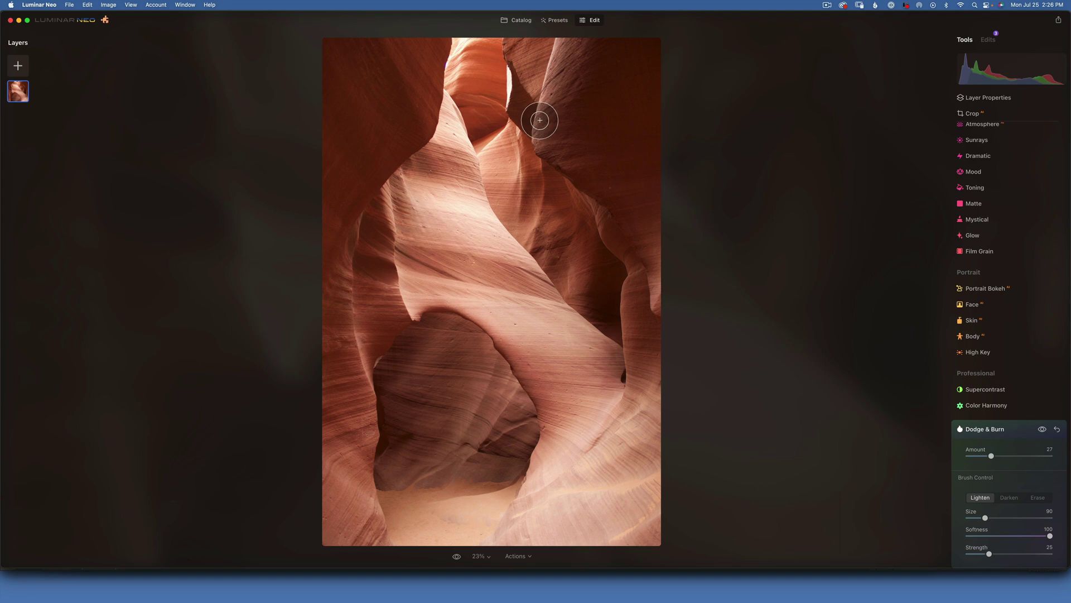
Step: Return to the Catalog grid showing all seven photos, including the edited slot canyon
left_click(521, 20)
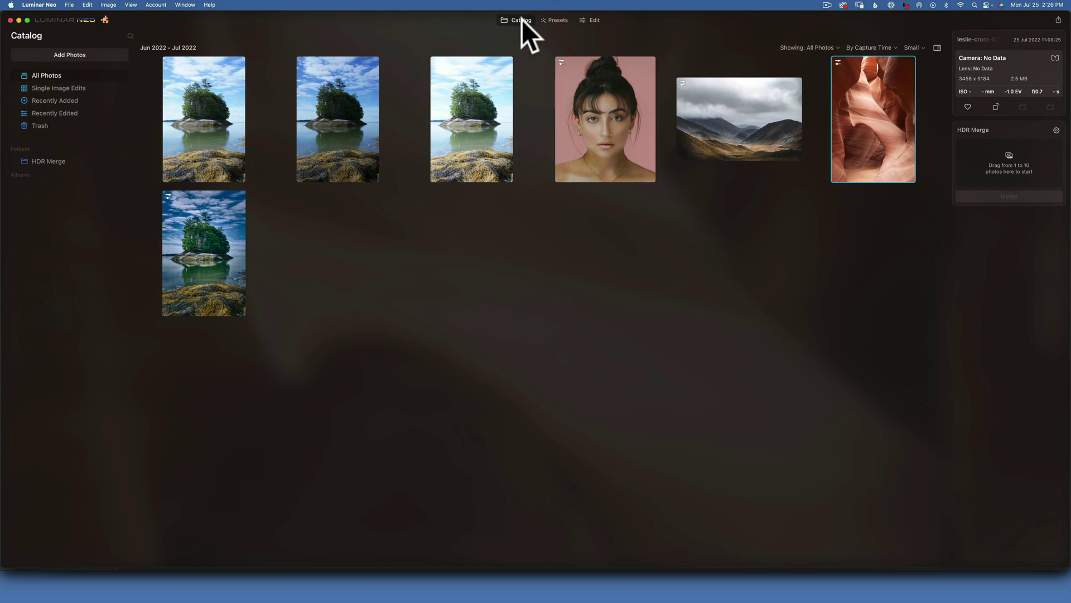